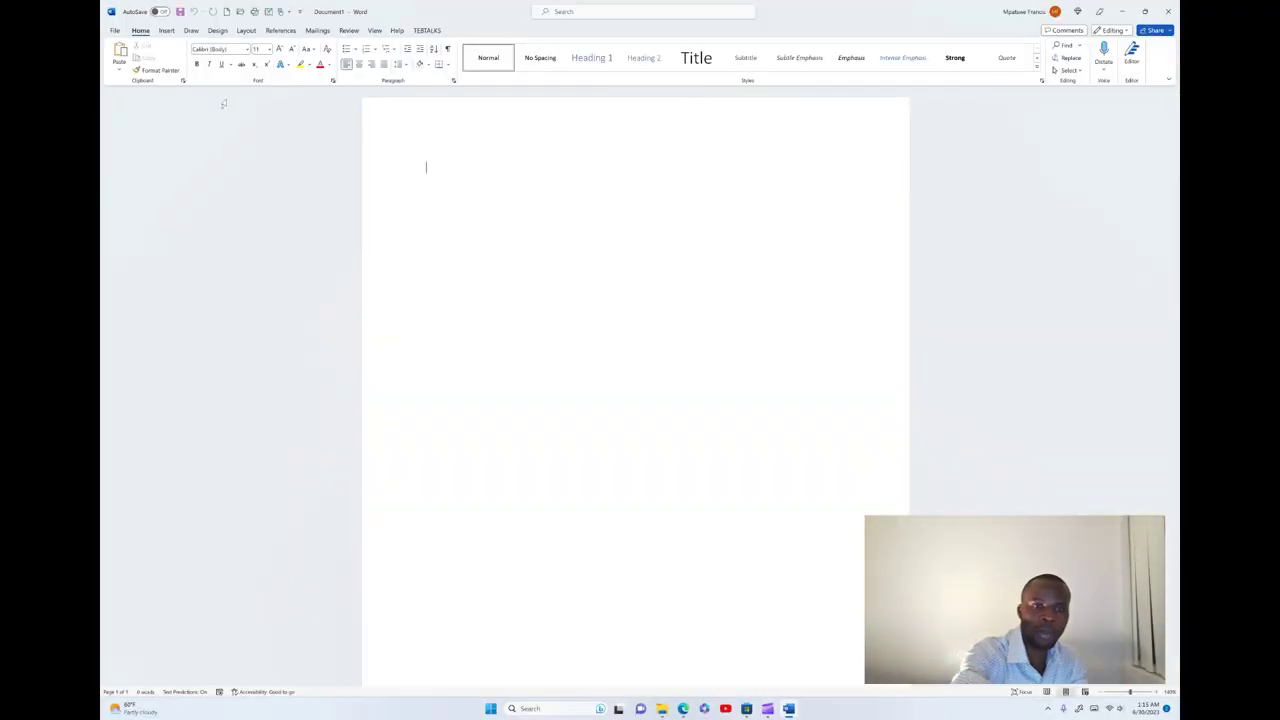
Ink 'Spelling & Grammar' at the top of the page with list dashes beside the lines
{"action": "mouse_move", "coordinate": [443, 137]}
{"action": "left_mouse_down"}
{"action": "mouse_move", "coordinate": [414, 171]}
{"action": "mouse_move", "coordinate": [416, 210]}
{"action": "left_mouse_up"}
{"action": "mouse_move", "coordinate": [460, 166]}
{"action": "left_mouse_down"}
{"action": "mouse_move", "coordinate": [461, 230]}
{"action": "mouse_move", "coordinate": [464, 190]}
{"action": "mouse_move", "coordinate": [506, 172]}
{"action": "mouse_move", "coordinate": [528, 208]}
{"action": "left_mouse_up"}
{"action": "mouse_move", "coordinate": [544, 148]}
{"action": "left_mouse_down"}
{"action": "mouse_move", "coordinate": [546, 208]}
{"action": "mouse_move", "coordinate": [590, 205]}
{"action": "mouse_move", "coordinate": [599, 236]}
{"action": "left_mouse_up"}
{"action": "mouse_move", "coordinate": [698, 156]}
{"action": "left_mouse_down"}
{"action": "mouse_move", "coordinate": [668, 204]}
{"action": "mouse_move", "coordinate": [686, 214]}
{"action": "left_mouse_up"}
{"action": "mouse_move", "coordinate": [742, 148]}
{"action": "left_mouse_down"}
{"action": "mouse_move", "coordinate": [714, 196]}
{"action": "mouse_move", "coordinate": [761, 182]}
{"action": "mouse_move", "coordinate": [768, 206]}
{"action": "mouse_move", "coordinate": [876, 180]}
{"action": "left_mouse_up"}
{"action": "left_click_drag", "start_coordinate": [369, 189], "coordinate": [391, 188]}
{"action": "mouse_move", "coordinate": [377, 239]}
{"action": "left_mouse_down"}
{"action": "mouse_move", "coordinate": [447, 290]}
{"action": "mouse_move", "coordinate": [466, 230]}
{"action": "left_mouse_up"}
Handwrite 'Thesaurus' on the second line and add a third dash below
{"action": "mouse_move", "coordinate": [479, 232]}
{"action": "left_mouse_down"}
{"action": "mouse_move", "coordinate": [477, 284]}
{"action": "mouse_move", "coordinate": [504, 284]}
{"action": "left_mouse_up"}
{"action": "mouse_move", "coordinate": [514, 270]}
{"action": "left_mouse_down"}
{"action": "mouse_move", "coordinate": [550, 282]}
{"action": "mouse_move", "coordinate": [594, 272]}
{"action": "mouse_move", "coordinate": [628, 290]}
{"action": "left_mouse_up"}
{"action": "mouse_move", "coordinate": [634, 266]}
{"action": "left_mouse_down"}
{"action": "mouse_move", "coordinate": [654, 284]}
{"action": "mouse_move", "coordinate": [690, 260]}
{"action": "mouse_move", "coordinate": [746, 256]}
{"action": "mouse_move", "coordinate": [733, 290]}
{"action": "left_mouse_up"}
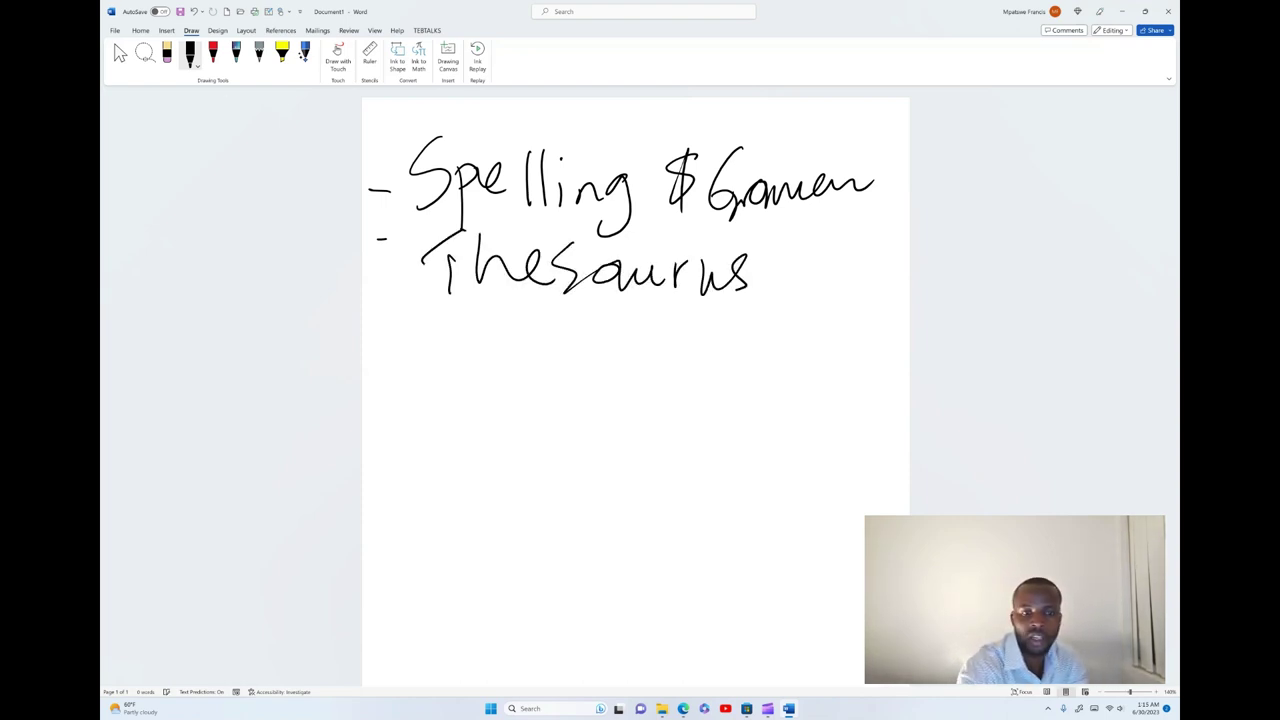
{"action": "mouse_move", "coordinate": [379, 327]}
{"action": "left_mouse_down"}
{"action": "mouse_move", "coordinate": [489, 340]}
{"action": "mouse_move", "coordinate": [503, 318]}
{"action": "left_mouse_up"}
Handwrite 'Word count' on the third line, erasing the mistaken second word
{"action": "mouse_move", "coordinate": [538, 332]}
{"action": "left_mouse_down"}
{"action": "mouse_move", "coordinate": [525, 352]}
{"action": "mouse_move", "coordinate": [534, 320]}
{"action": "left_mouse_up"}
{"action": "mouse_move", "coordinate": [557, 352]}
{"action": "left_mouse_down"}
{"action": "mouse_move", "coordinate": [565, 318]}
{"action": "mouse_move", "coordinate": [599, 354]}
{"action": "mouse_move", "coordinate": [578, 356]}
{"action": "left_mouse_up"}
{"action": "mouse_move", "coordinate": [634, 326]}
{"action": "left_mouse_down"}
{"action": "mouse_move", "coordinate": [638, 358]}
{"action": "mouse_move", "coordinate": [670, 334]}
{"action": "mouse_move", "coordinate": [751, 356]}
{"action": "left_mouse_up"}
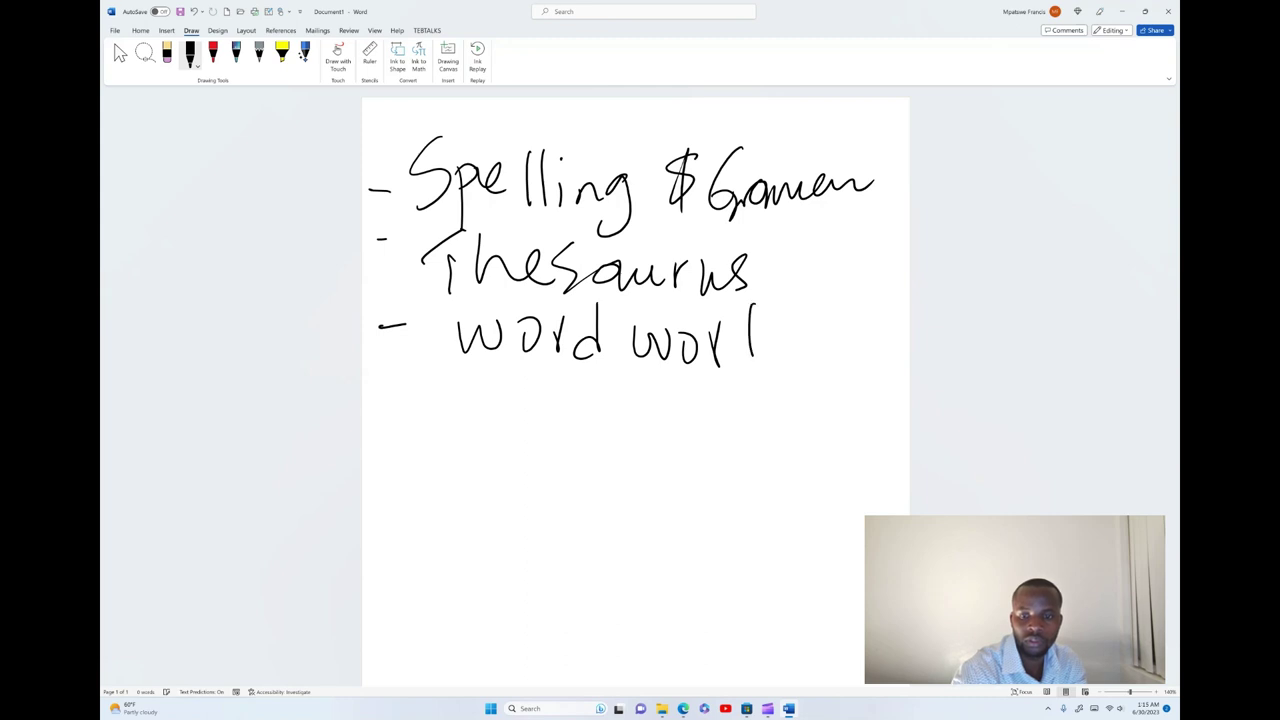
{"action": "mouse_move", "coordinate": [636, 340]}
{"action": "left_mouse_down"}
{"action": "mouse_move", "coordinate": [752, 332]}
{"action": "mouse_move", "coordinate": [684, 354]}
{"action": "left_mouse_up"}
{"action": "left_click_drag", "start_coordinate": [690, 336], "coordinate": [770, 350]}
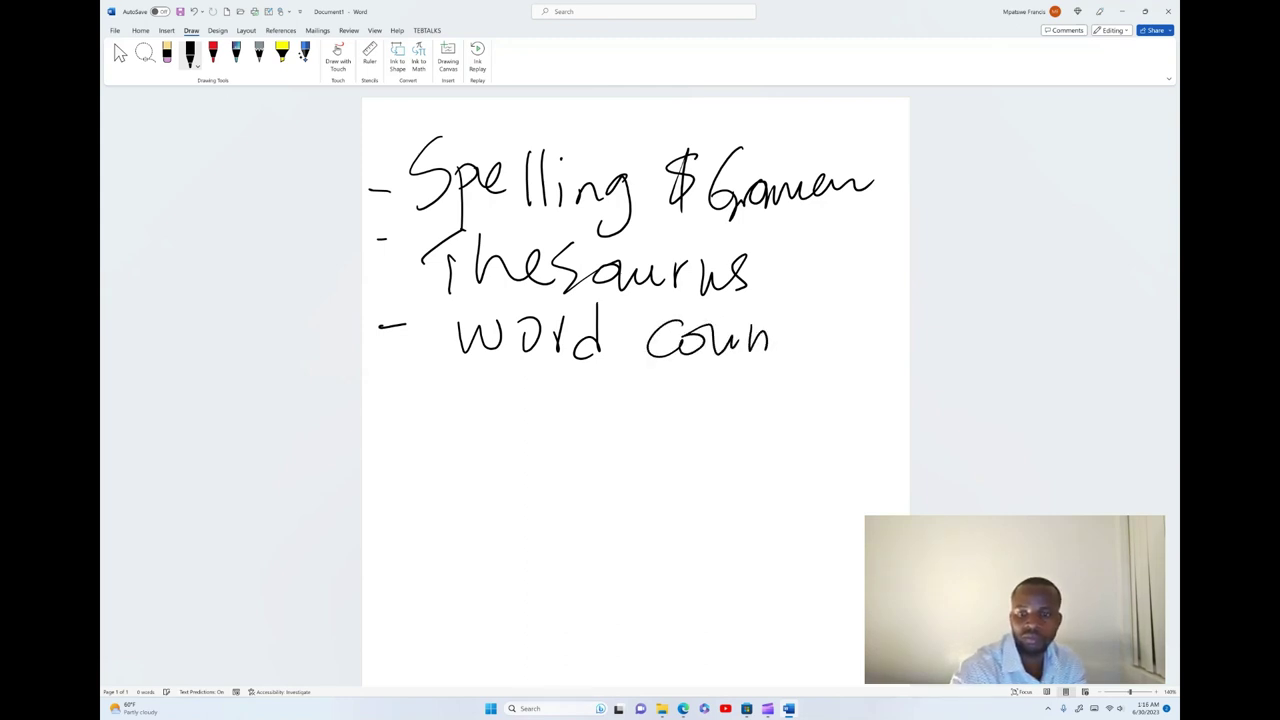
{"action": "left_click_drag", "start_coordinate": [786, 304], "coordinate": [786, 352]}
{"action": "left_click_drag", "start_coordinate": [770, 322], "coordinate": [790, 320]}
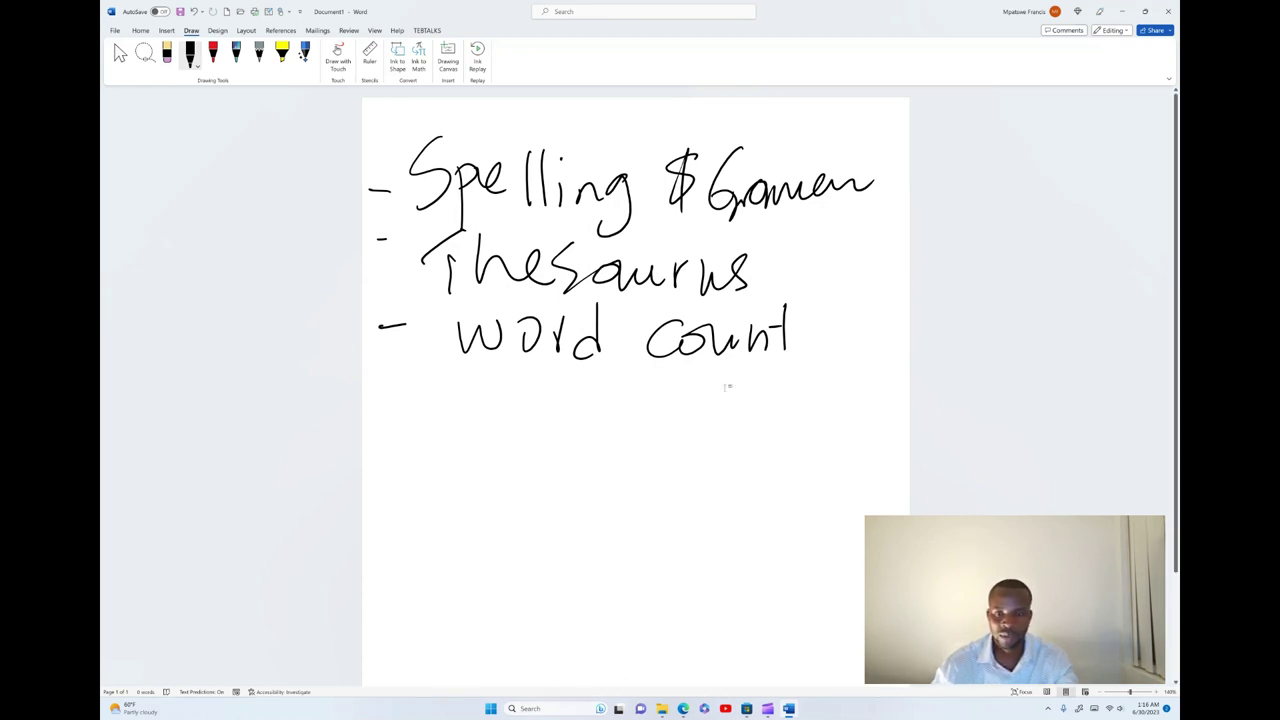
Below the list, type 'James goz to schoul evey dai and this makes hm a beyter student'
{"action": "left_click", "coordinate": [462, 428]}
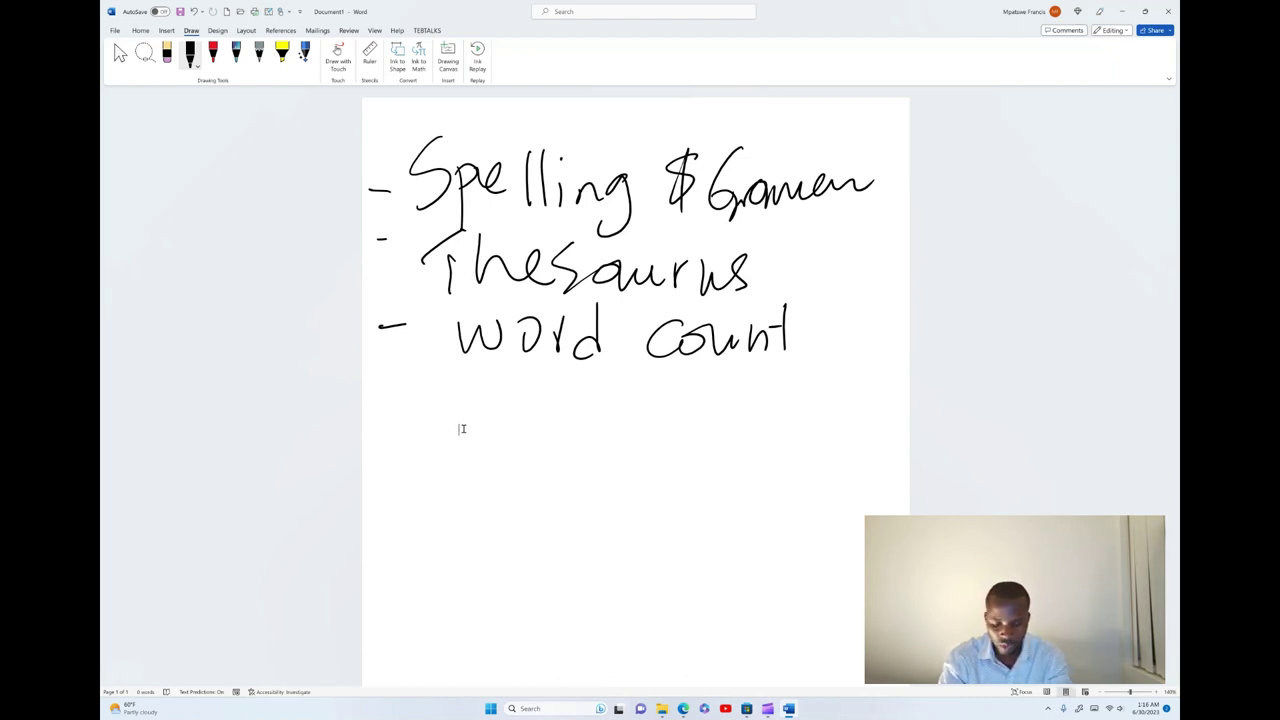
{"action": "type", "text": "James"}
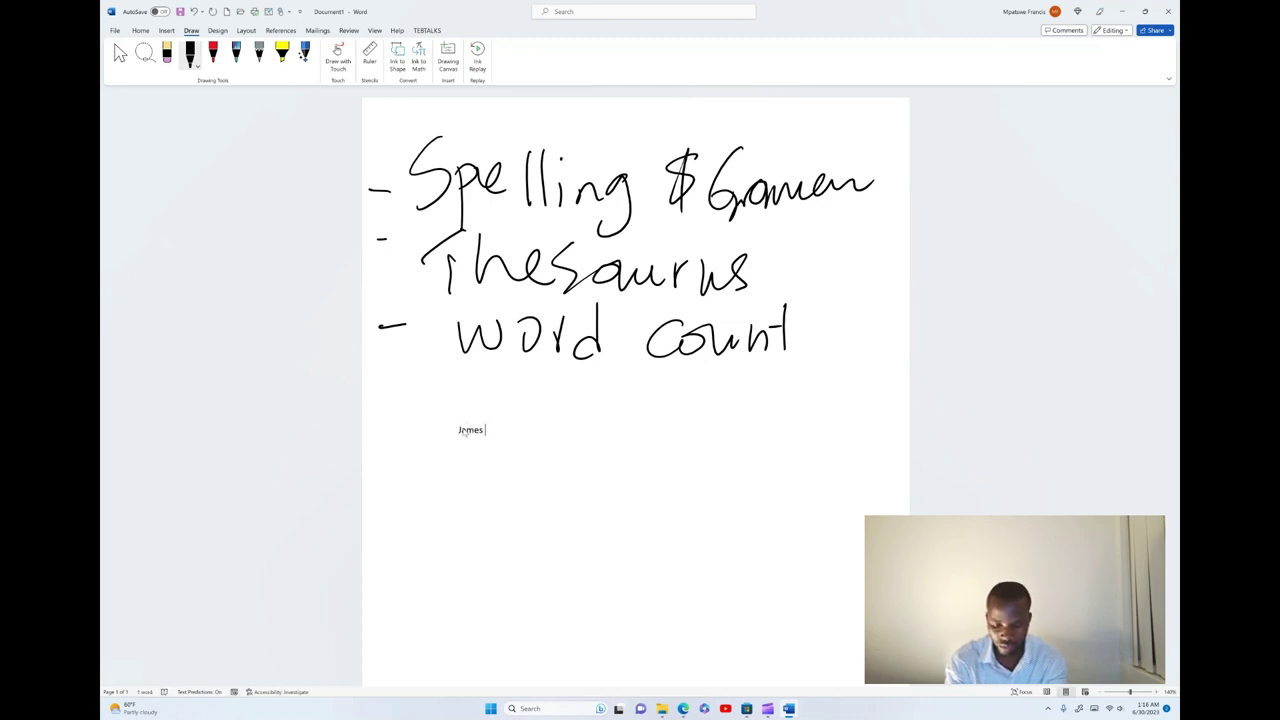
{"action": "type", "text": " go"}
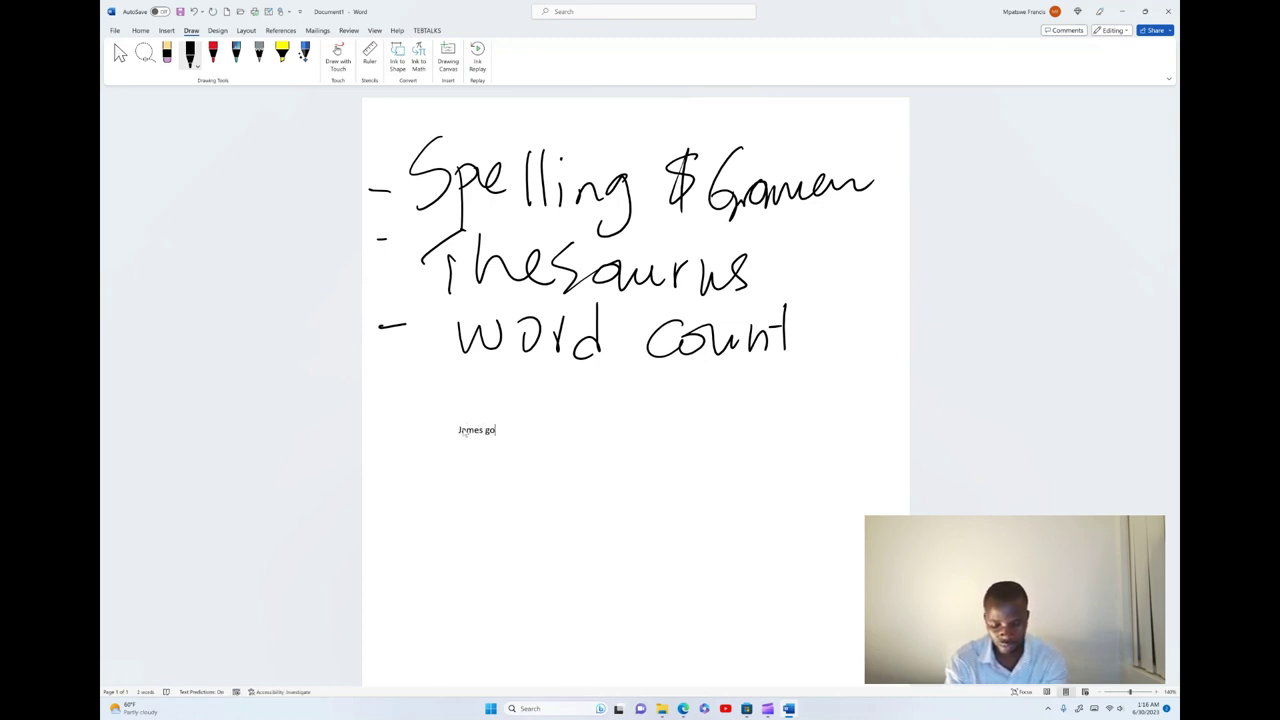
{"action": "type", "text": "es"}
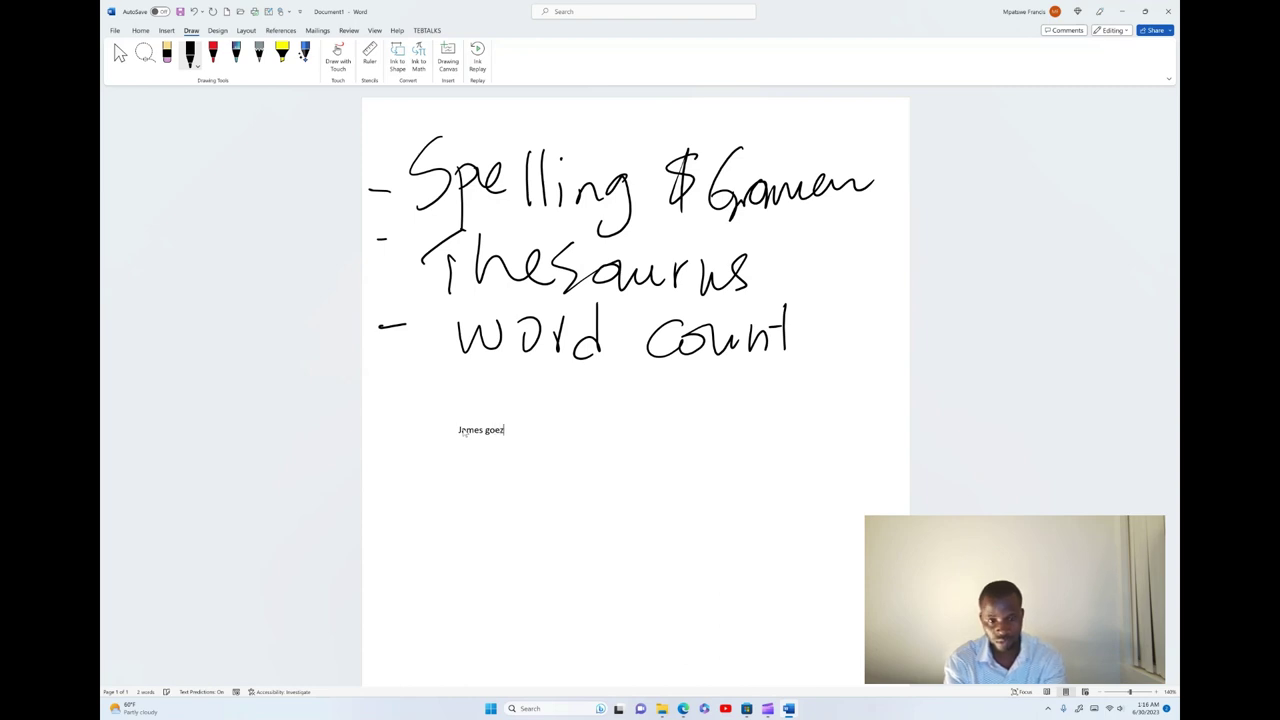
{"action": "key", "text": "BackSpace"}
{"action": "key", "text": "BackSpace"}
{"action": "key", "text": "BackSpace"}
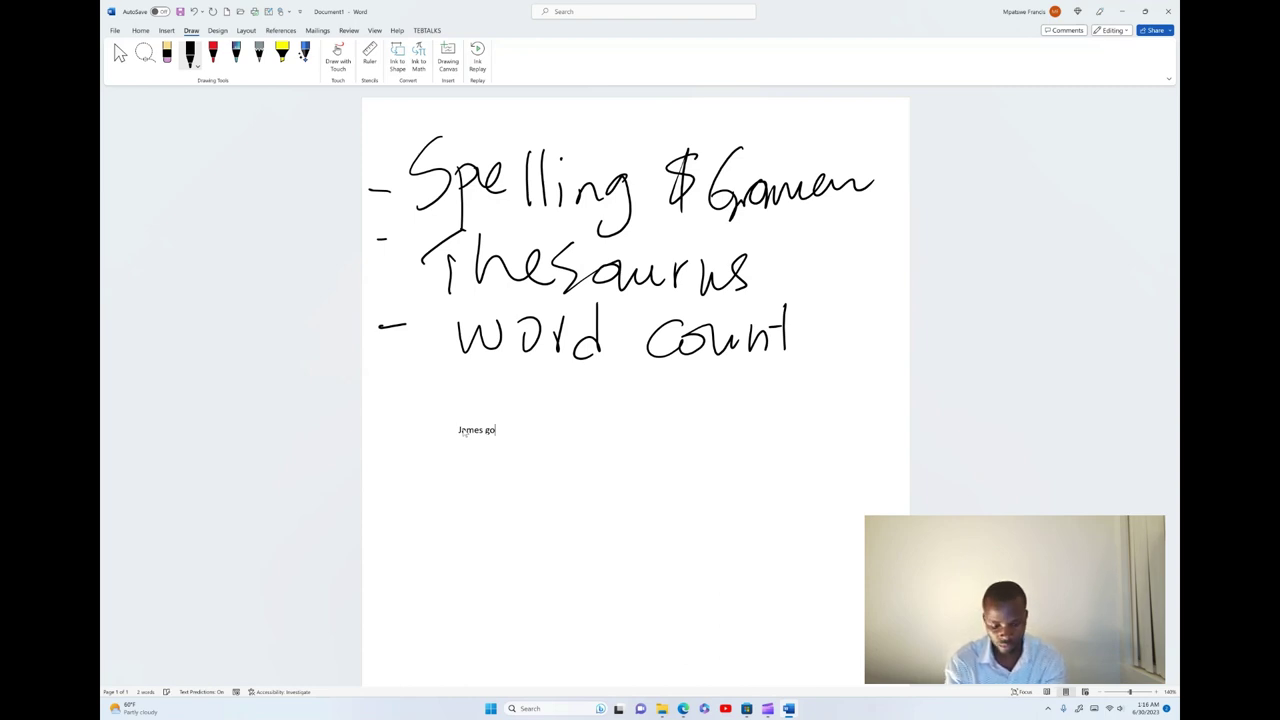
{"action": "type", "text": "z t"}
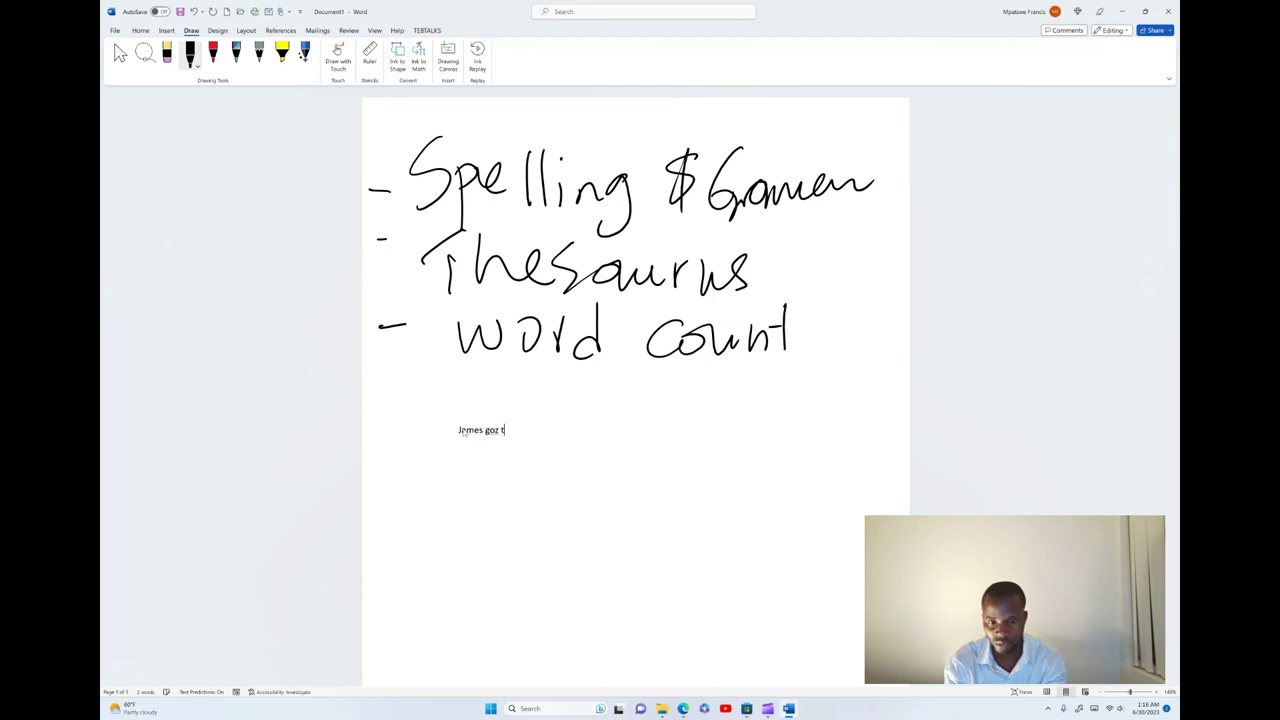
{"action": "type", "text": "o sch"}
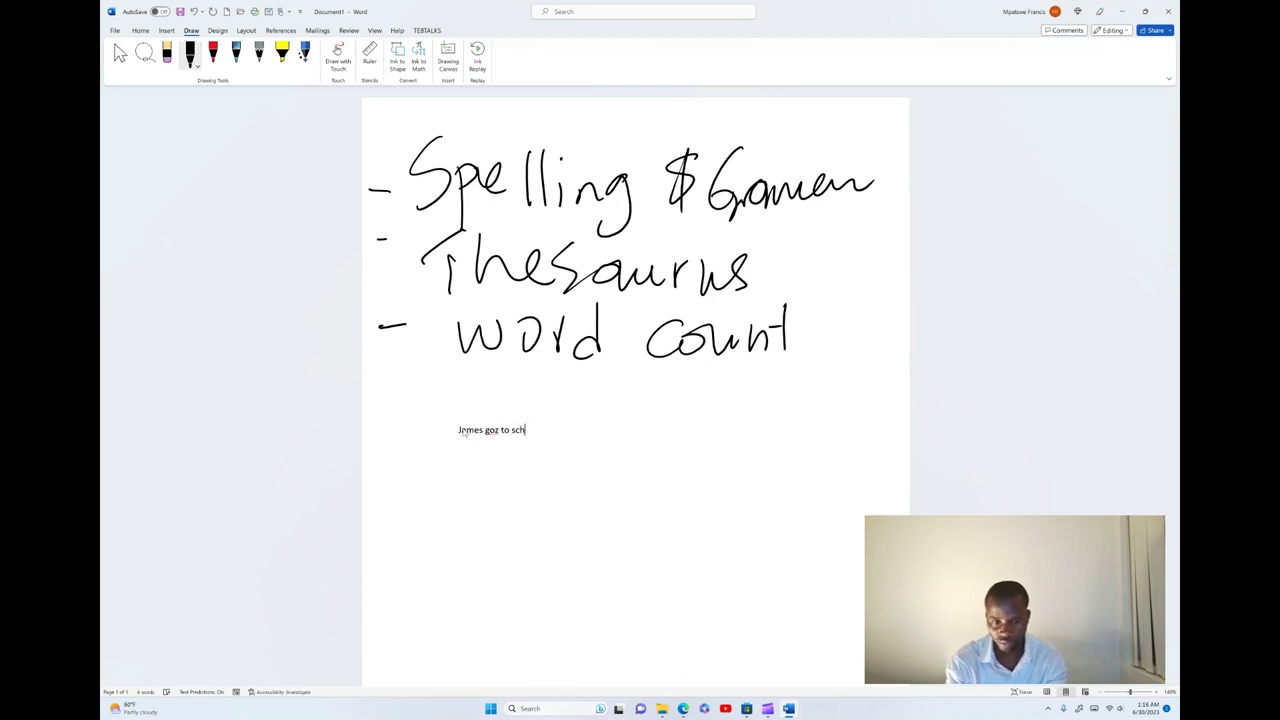
{"action": "type", "text": "ou"}
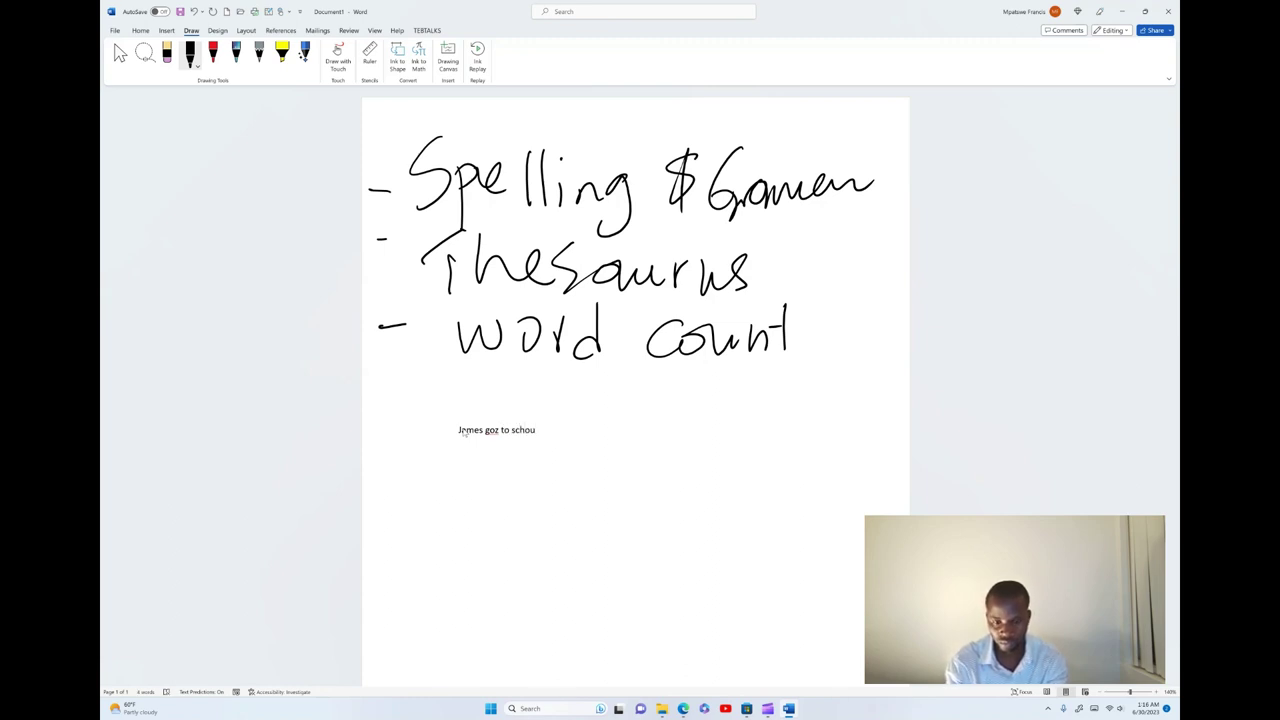
{"action": "key", "text": "BackSpace"}
{"action": "type", "text": "ol "}
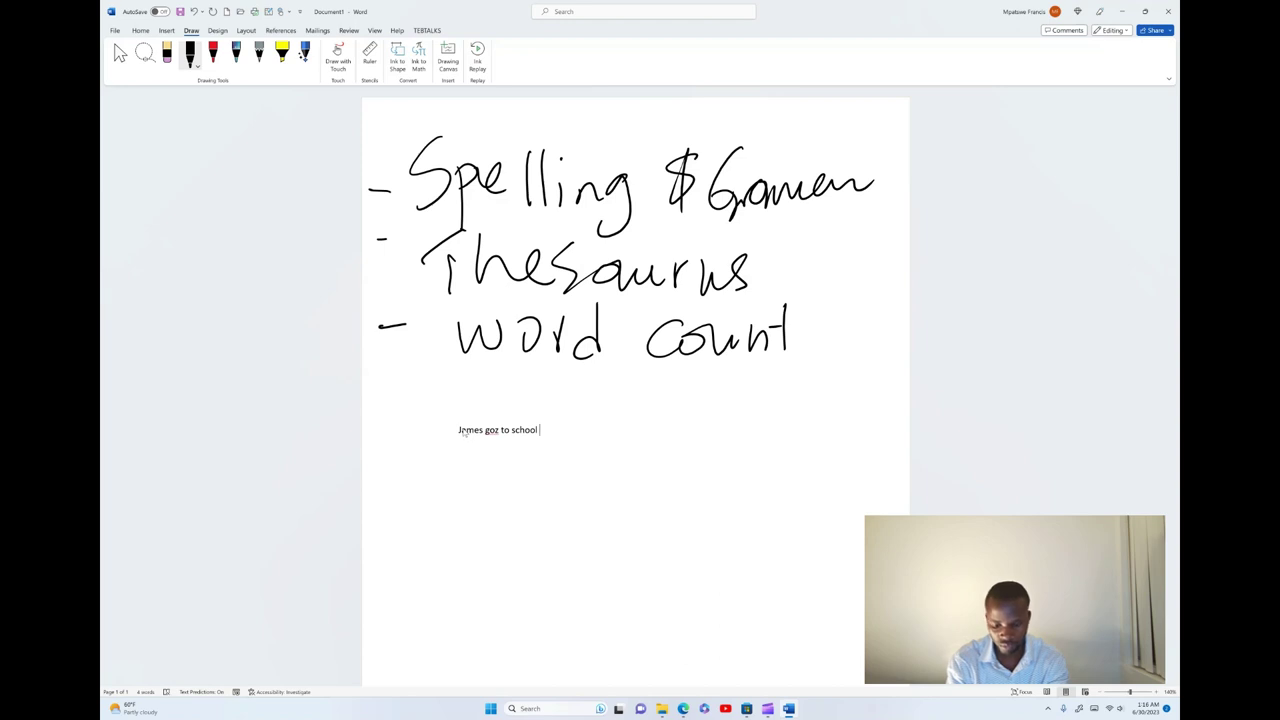
{"action": "type", "text": "eve"}
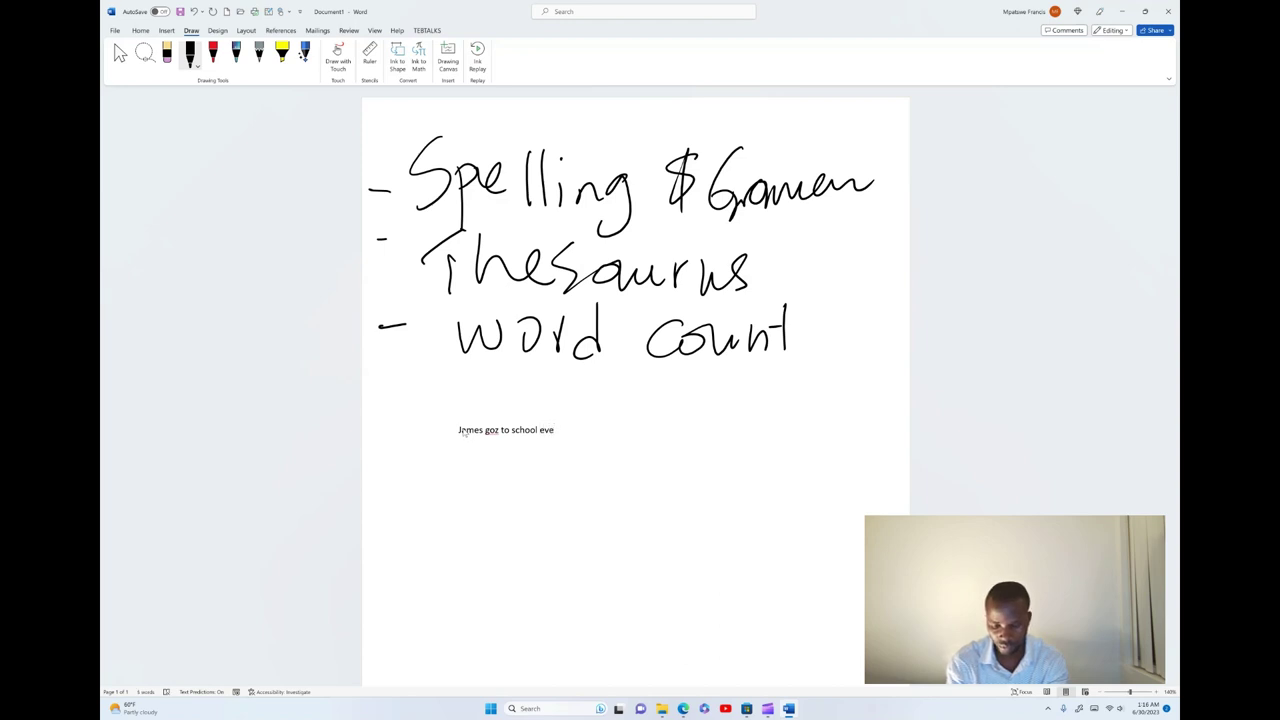
{"action": "type", "text": "y d"}
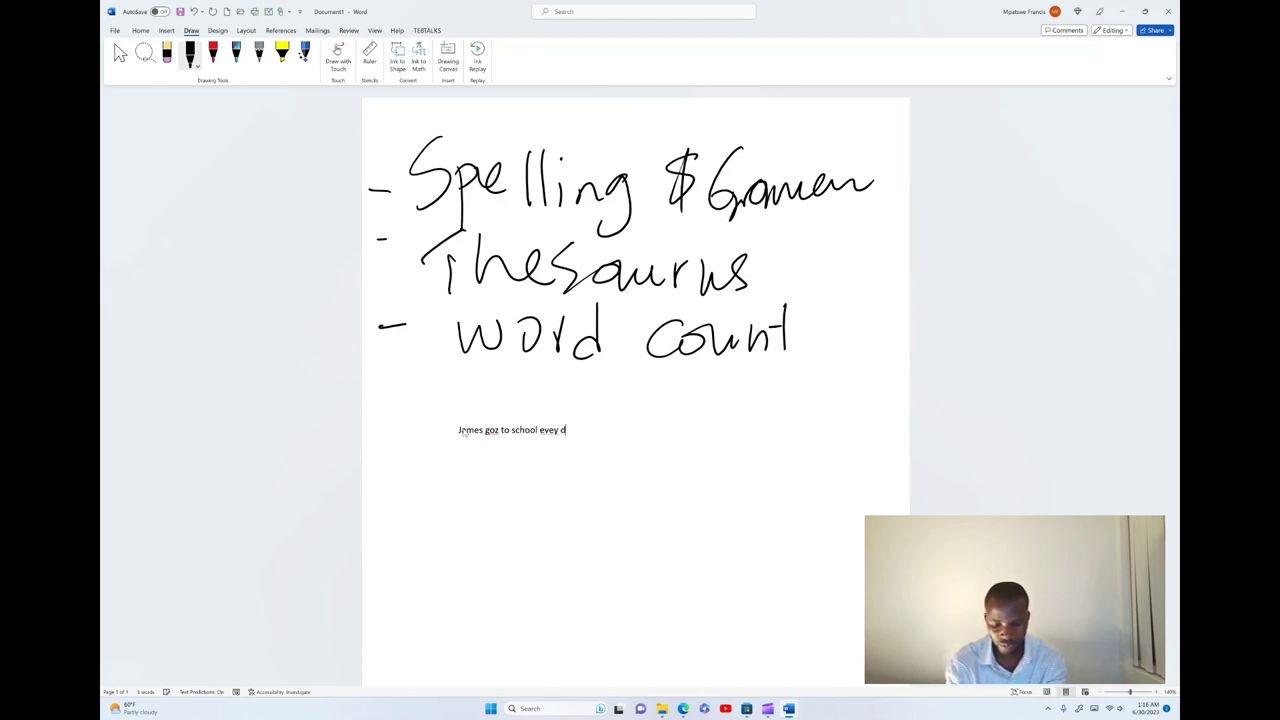
{"action": "type", "text": "ai and "}
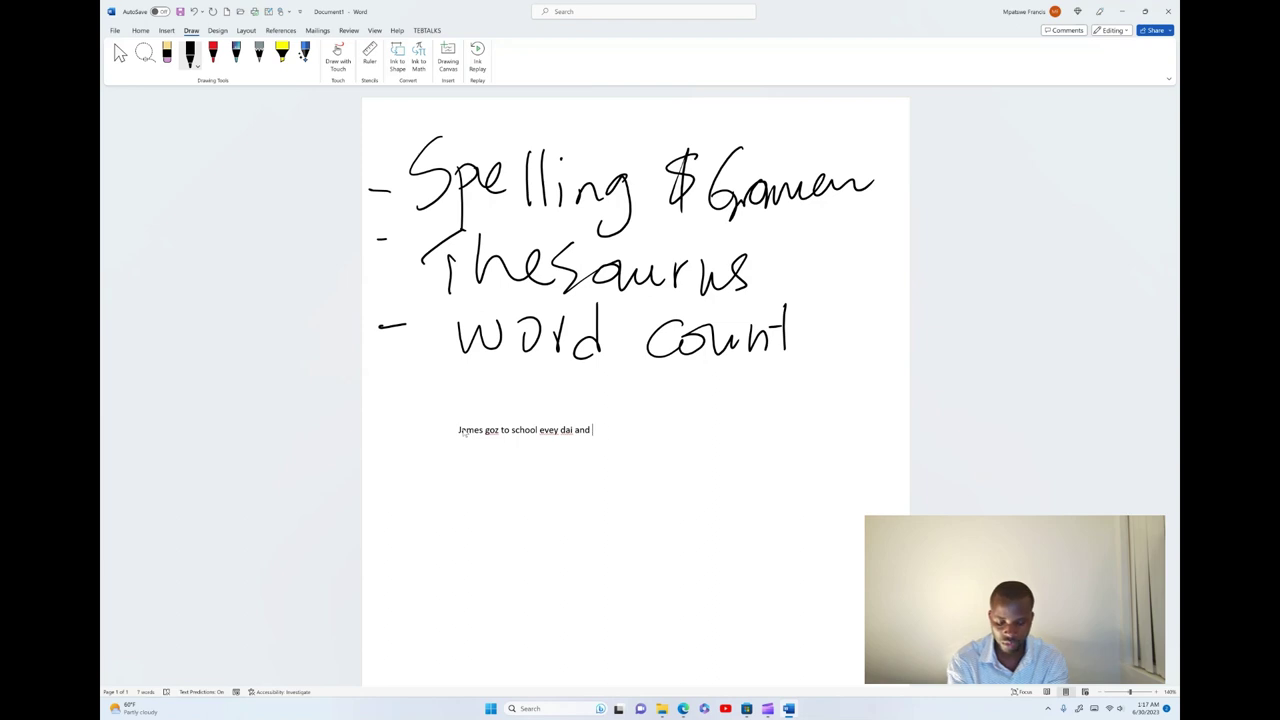
{"action": "type", "text": "this make"}
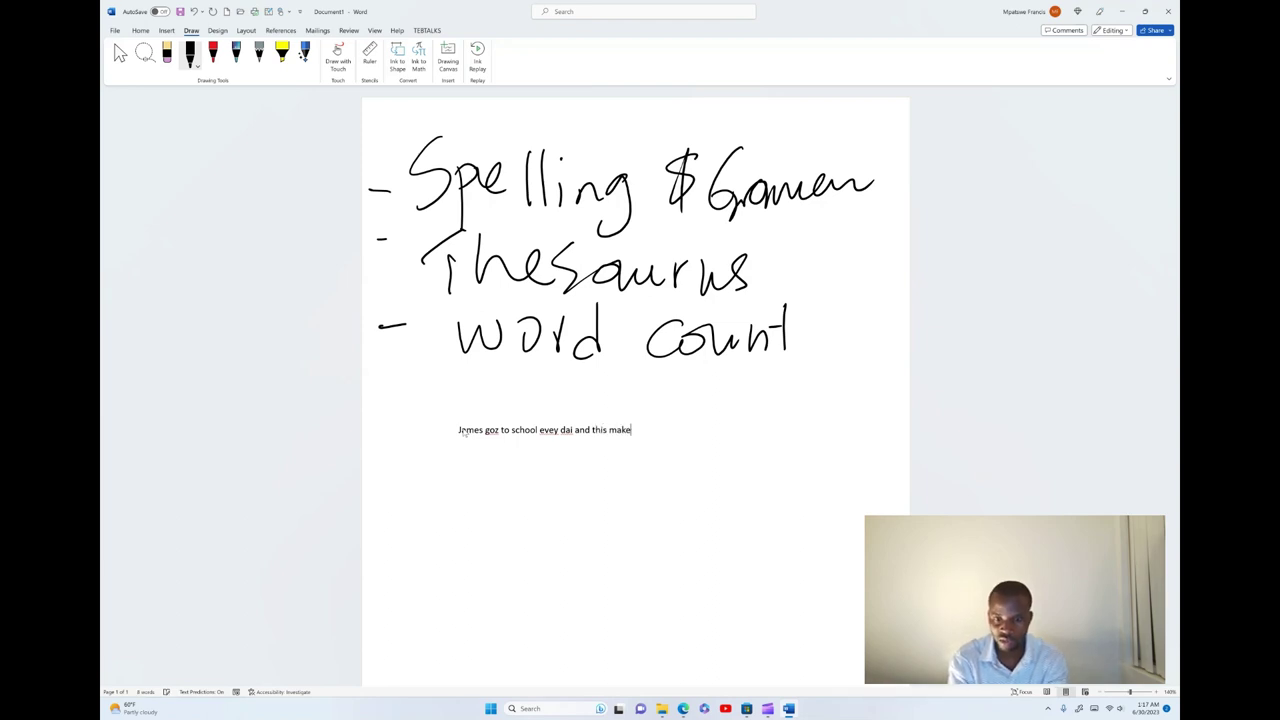
{"action": "type", "text": "s "}
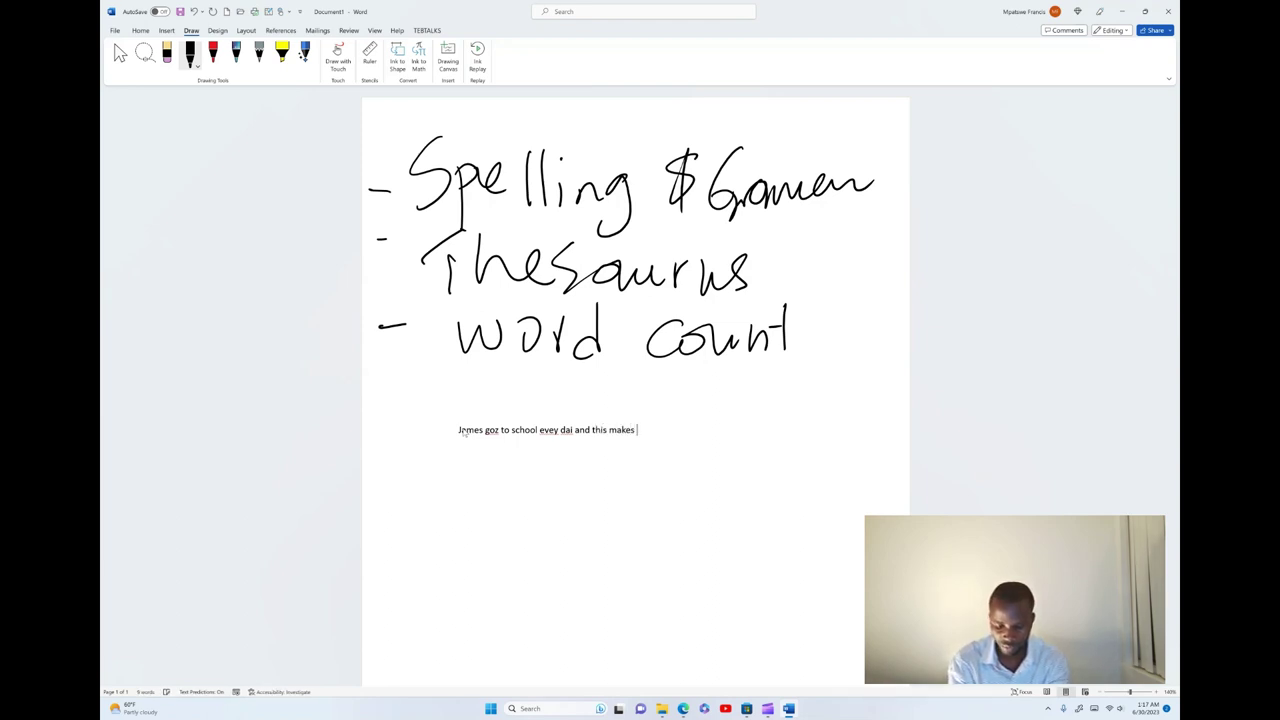
{"action": "type", "text": "hm a "}
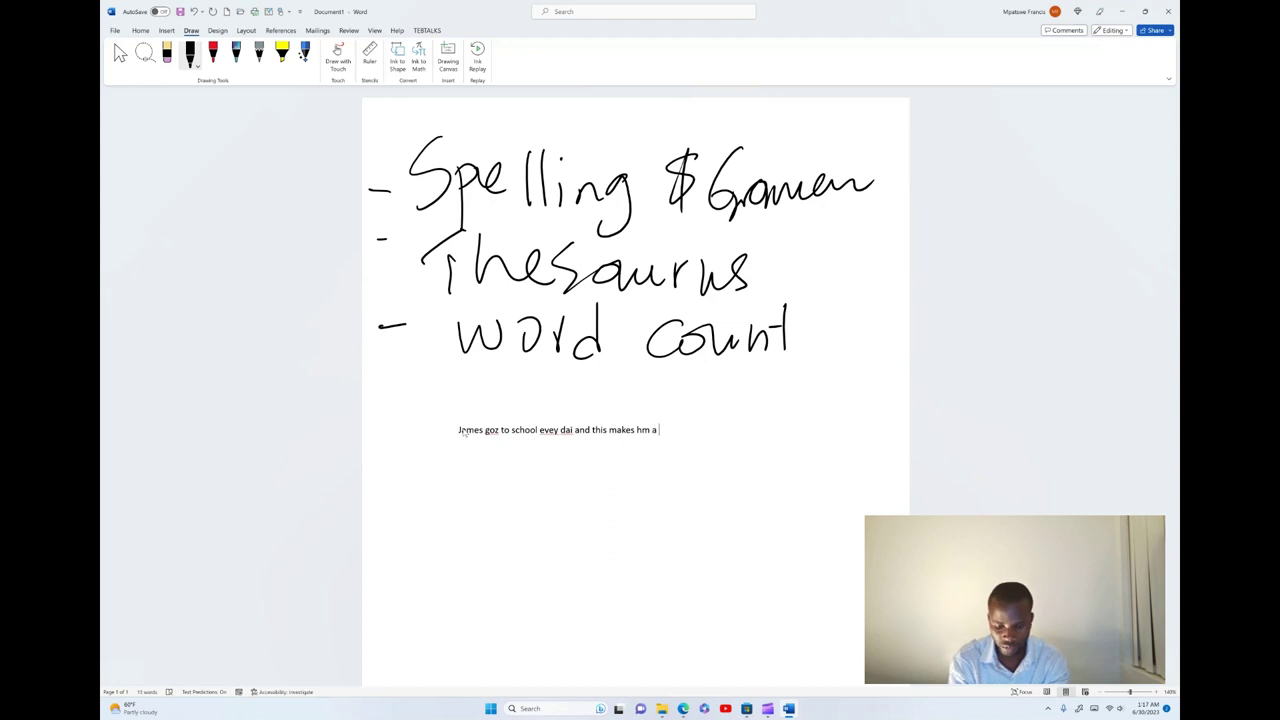
{"action": "type", "text": "beyter "}
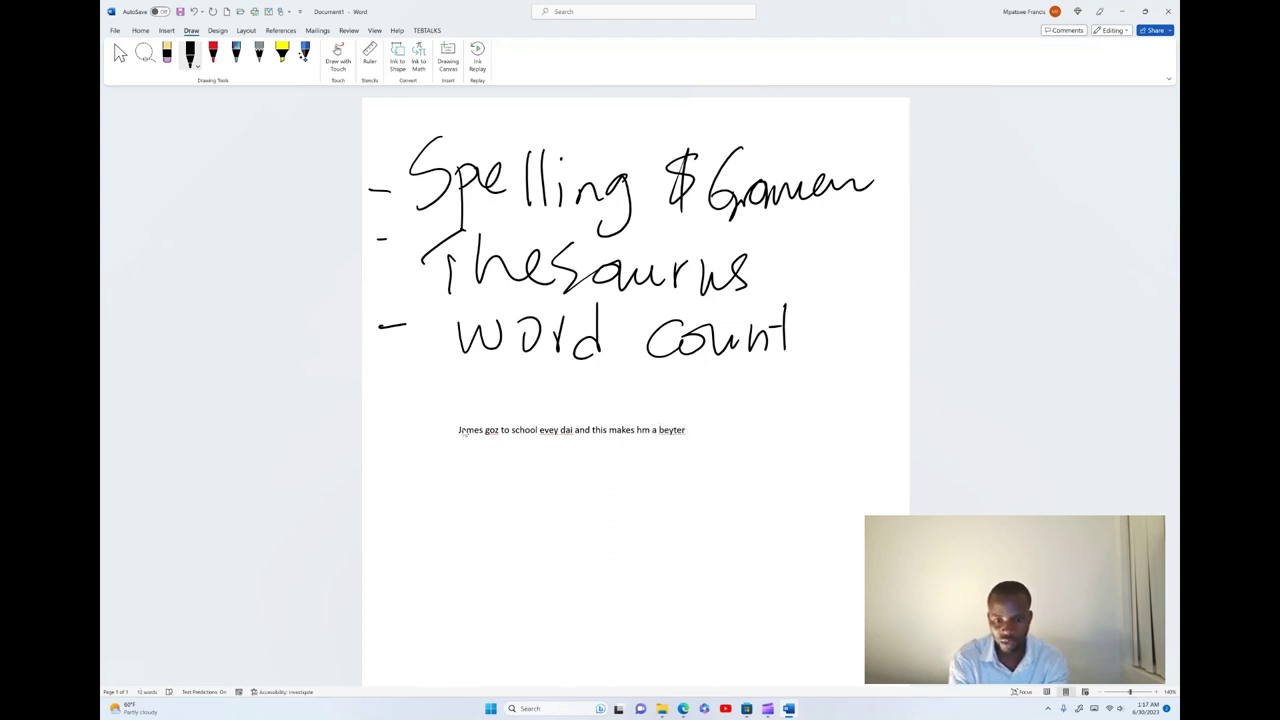
{"action": "type", "text": "stude"}
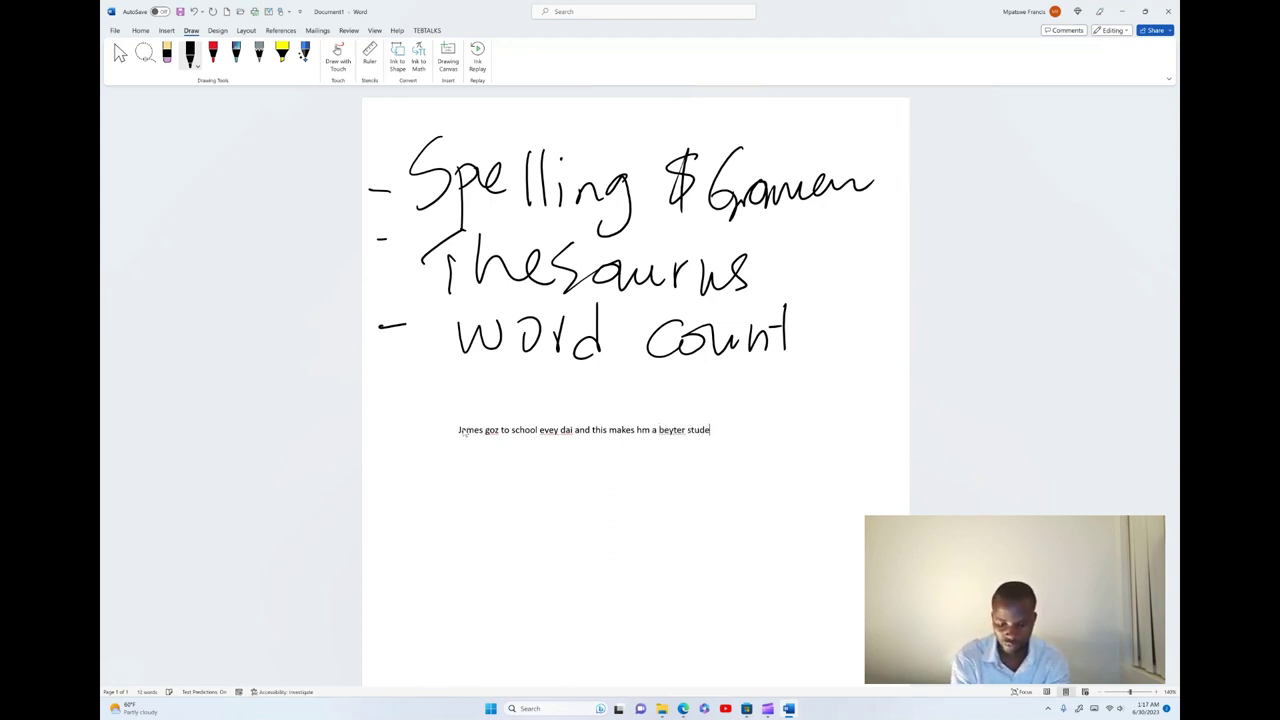
{"action": "type", "text": "nt"}
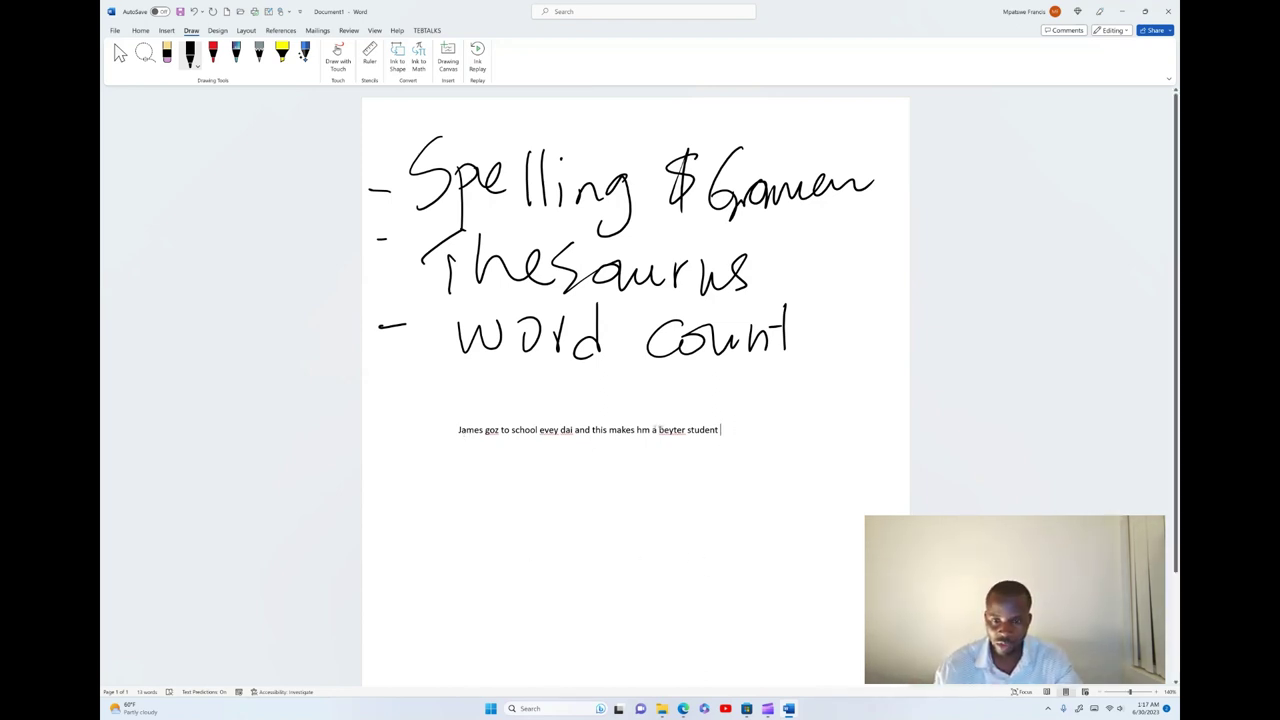
Enlarge the typed sentence to 28 pt with Grow Font, then deselect it
{"action": "left_click_drag", "start_coordinate": [729, 431], "coordinate": [459, 432]}
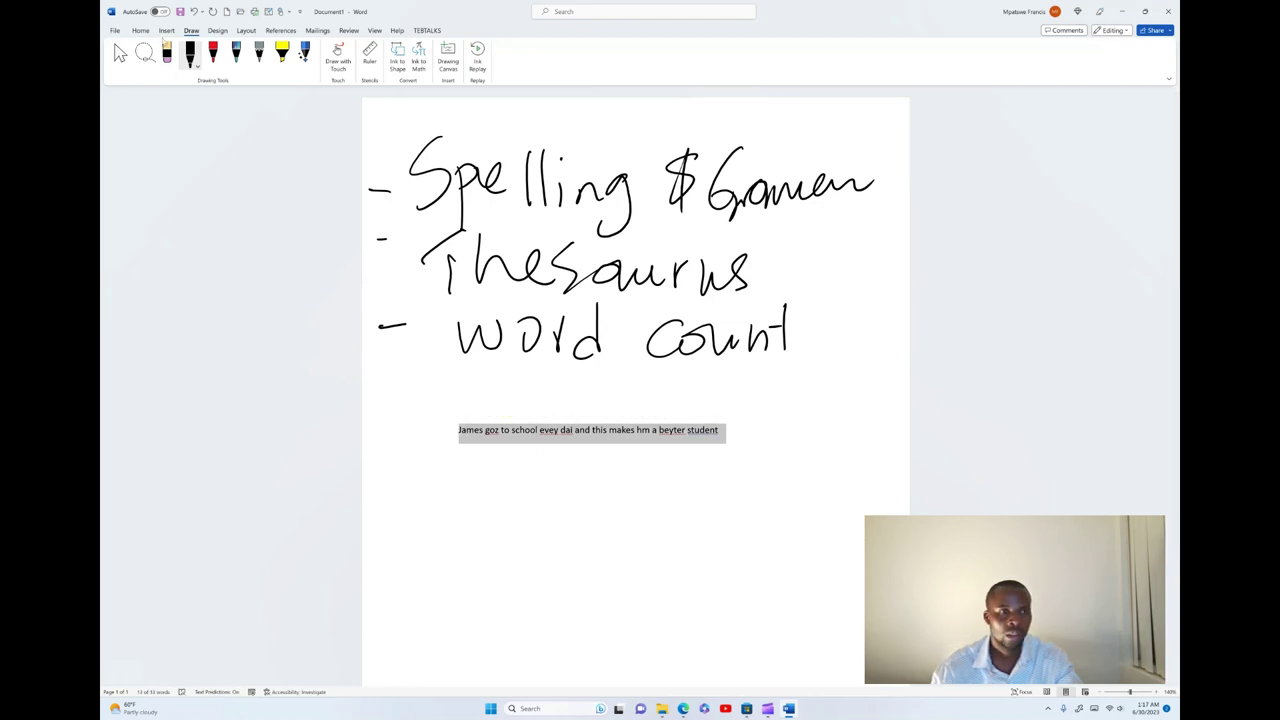
{"action": "left_click", "coordinate": [140, 30]}
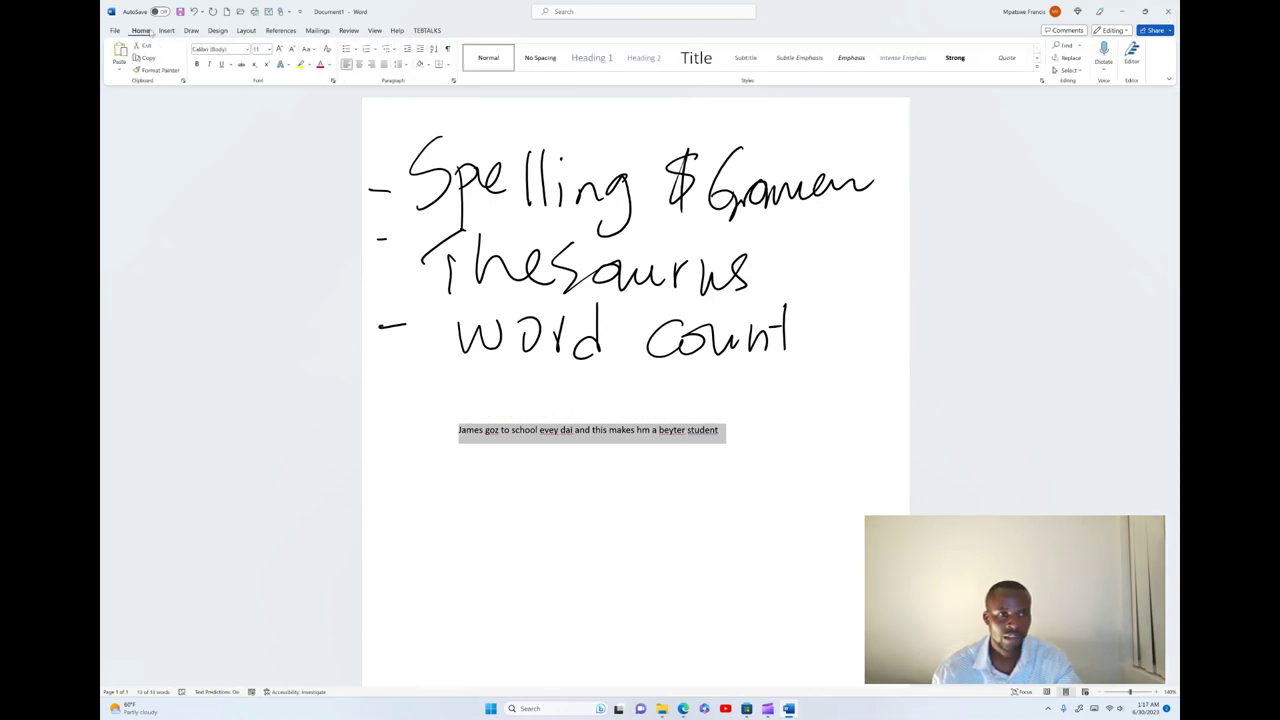
{"action": "left_click", "coordinate": [280, 48]}
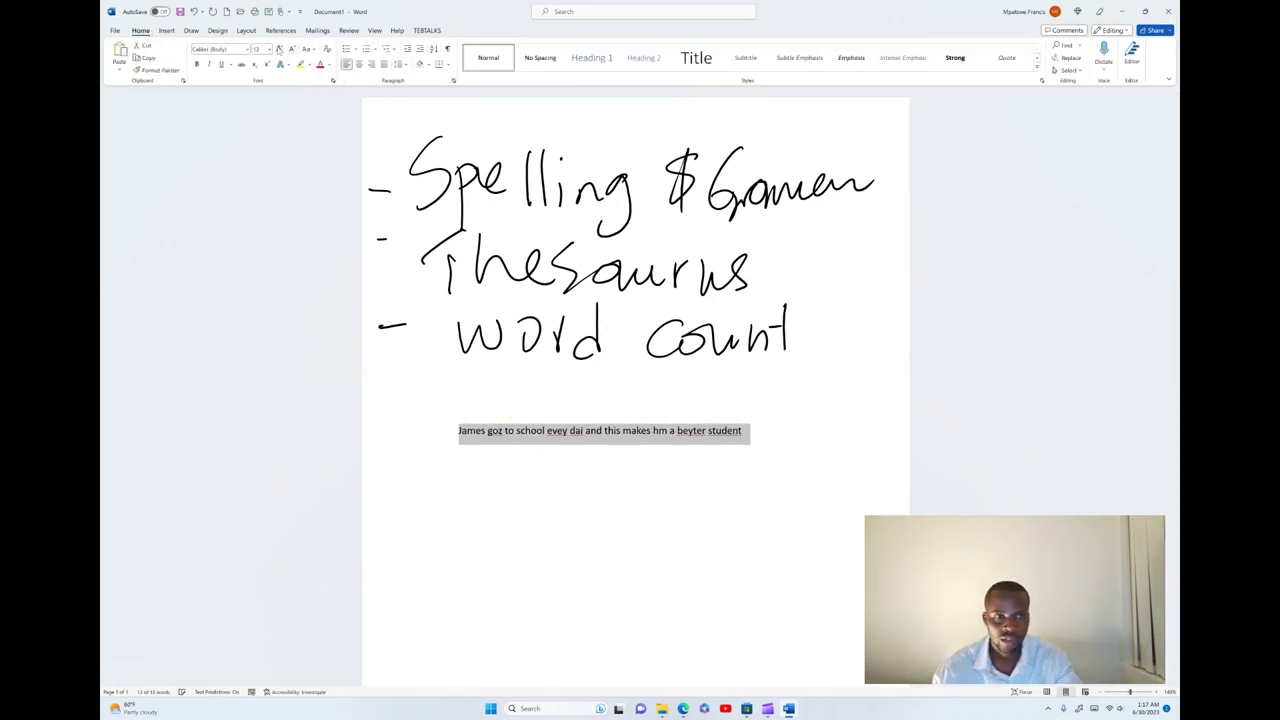
{"action": "left_click", "coordinate": [280, 48]}
{"action": "left_click", "coordinate": [280, 48]}
{"action": "left_click", "coordinate": [280, 48]}
{"action": "left_click", "coordinate": [280, 48]}
{"action": "left_click", "coordinate": [280, 48]}
{"action": "left_click", "coordinate": [280, 48]}
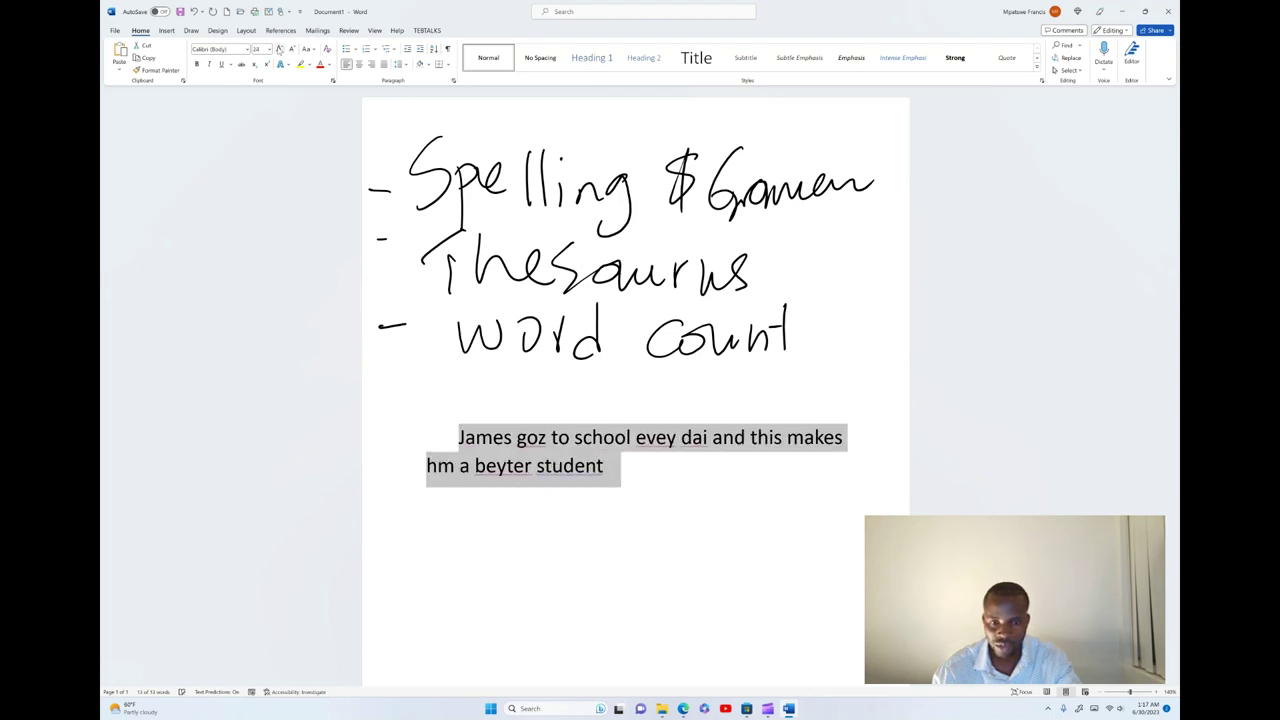
{"action": "left_click", "coordinate": [280, 48]}
{"action": "scroll", "coordinate": [569, 385], "scroll_direction": "up", "scroll_amount": 3}
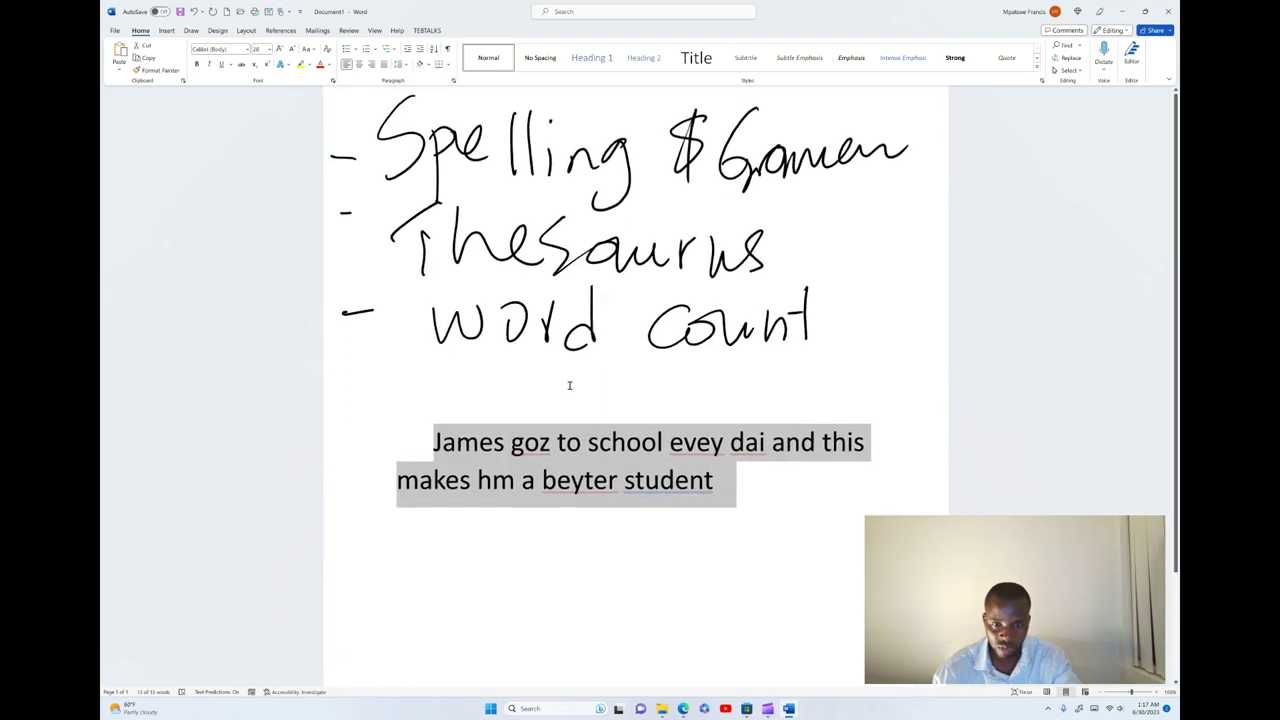
{"action": "scroll", "coordinate": [569, 385], "scroll_direction": "up", "scroll_amount": 3}
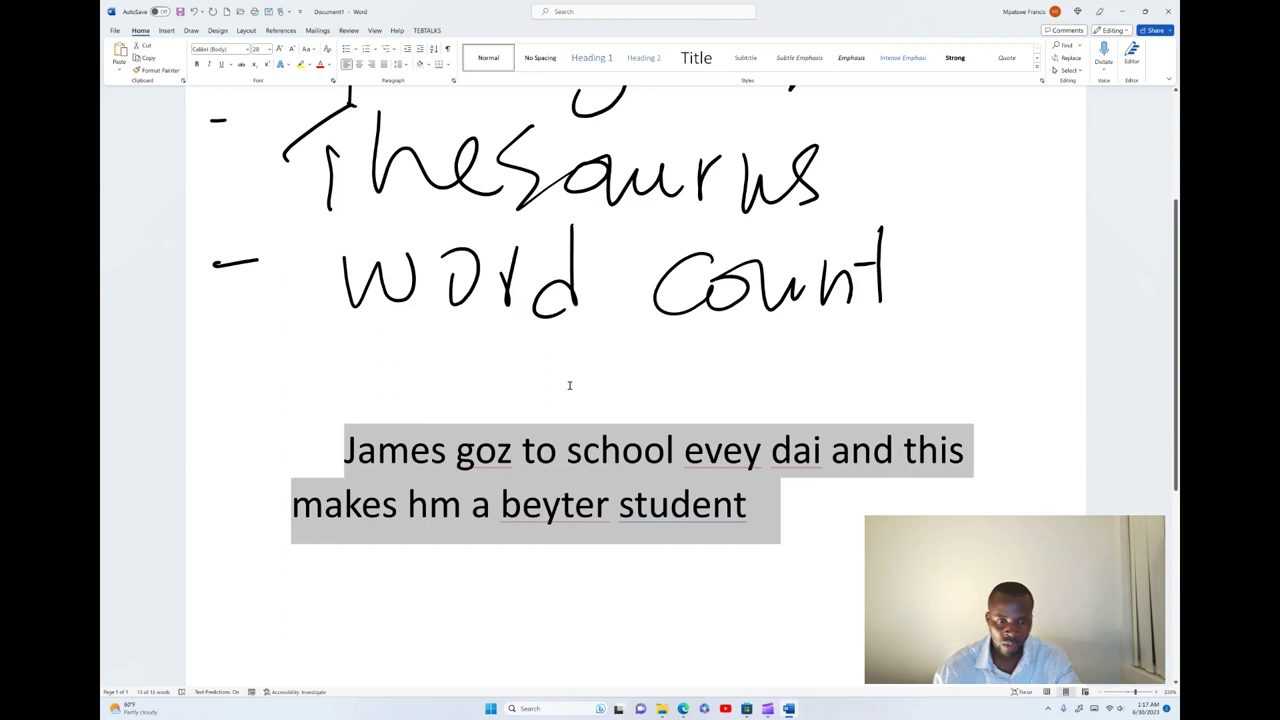
{"action": "left_click", "coordinate": [644, 478]}
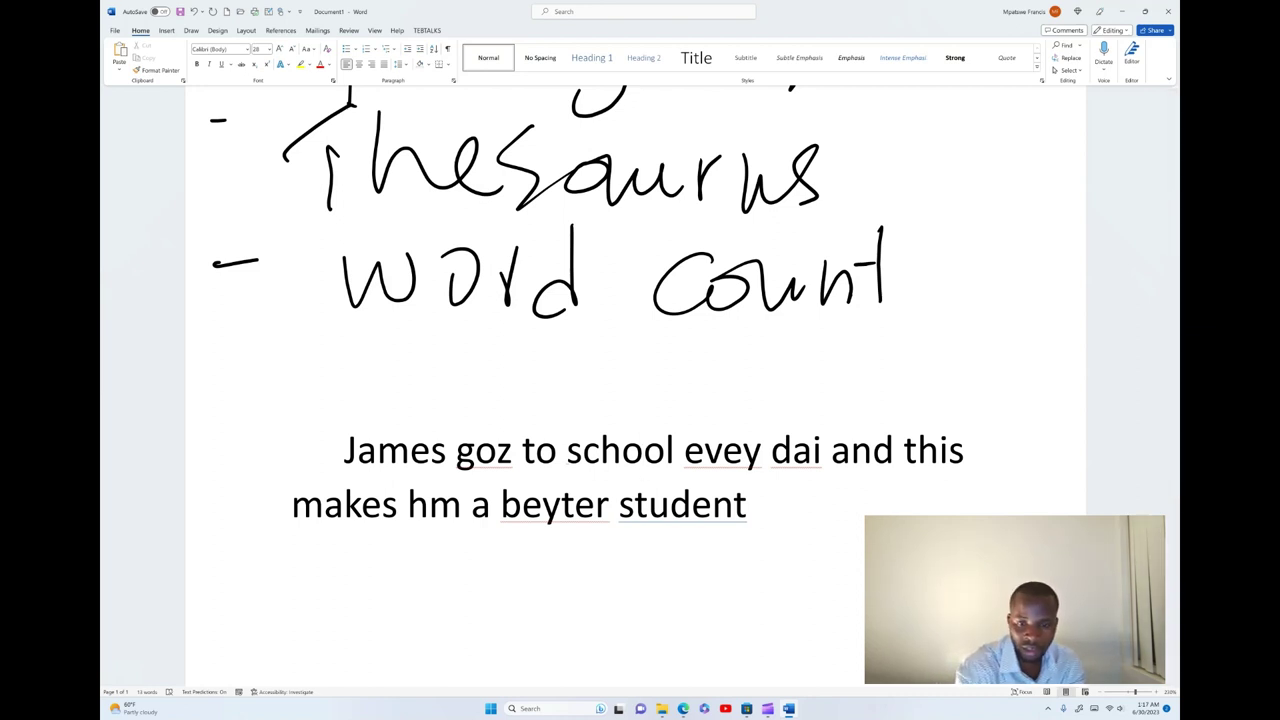
Draw ink underlines beneath 'goz', 'evey dai' and 'beyter' in the sentence
{"action": "left_click_drag", "start_coordinate": [454, 470], "coordinate": [524, 474]}
{"action": "left_click_drag", "start_coordinate": [688, 470], "coordinate": [815, 467]}
{"action": "left_click_drag", "start_coordinate": [500, 532], "coordinate": [617, 533]}
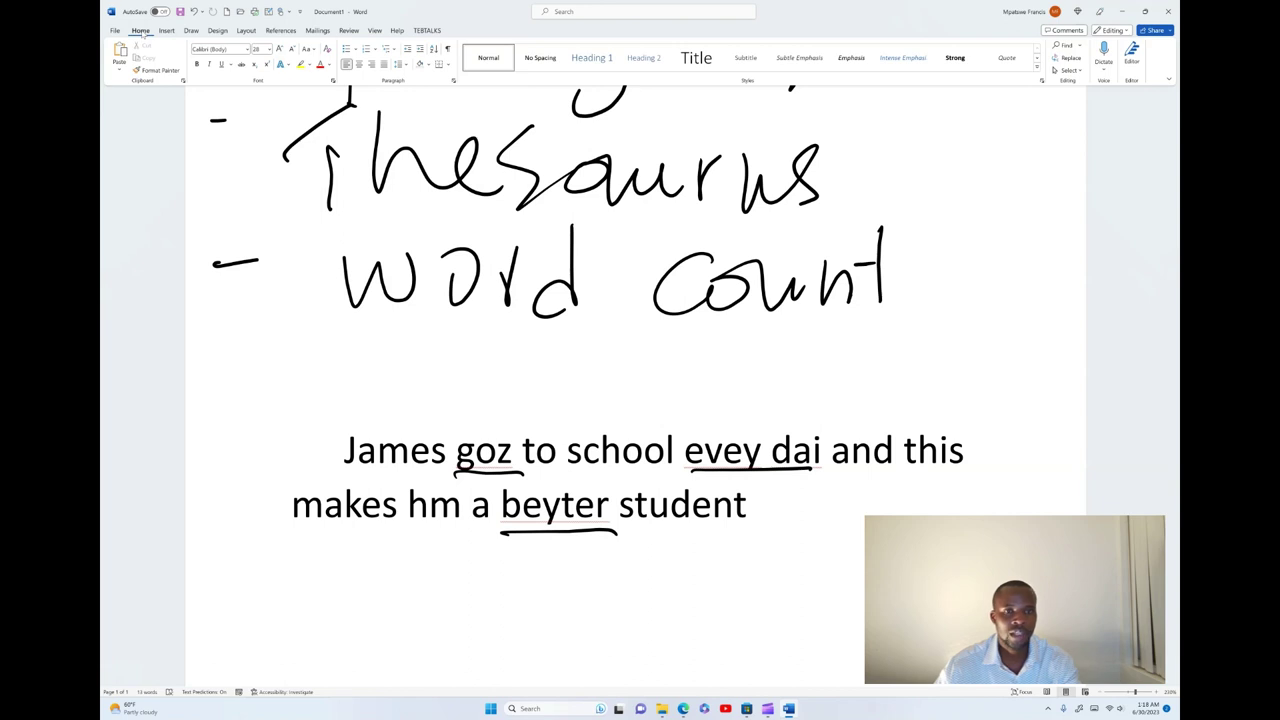
Switch the ribbon to the Review tab
{"action": "left_click", "coordinate": [348, 31]}
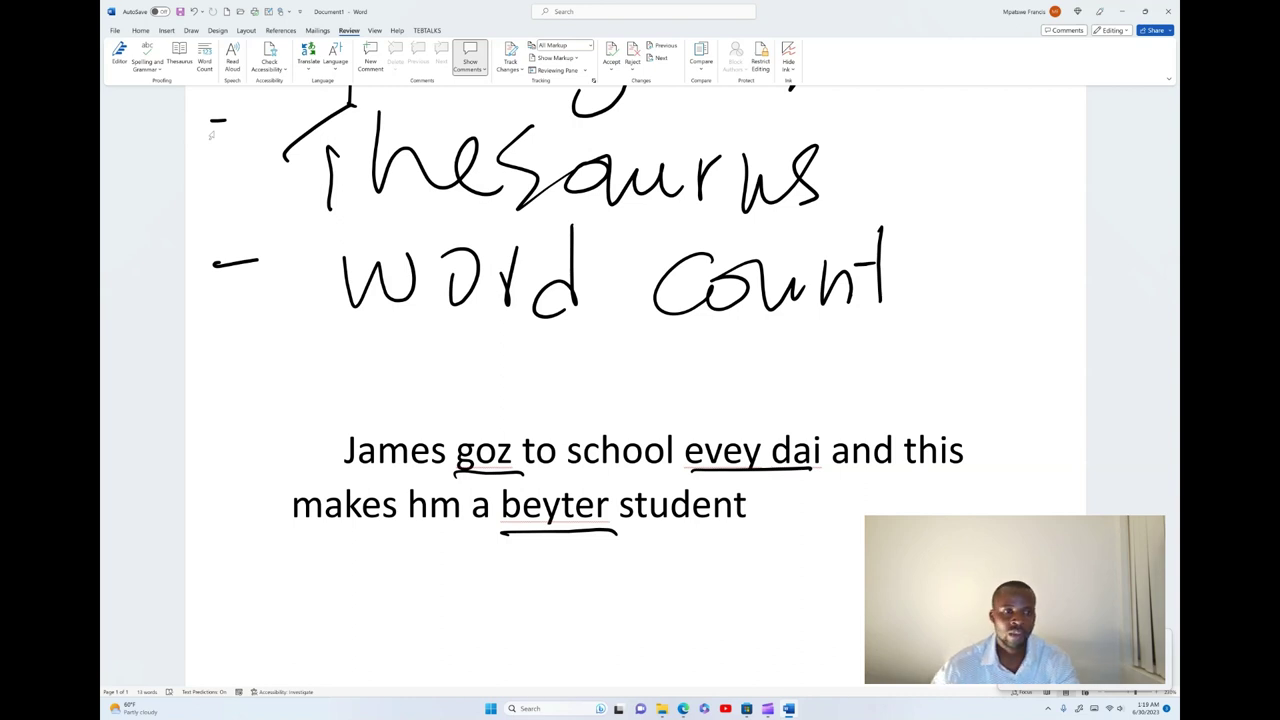
Run Editor on the page, then ink an arrow toward its suggestions and circle 'goz'
{"action": "left_click", "coordinate": [146, 62]}
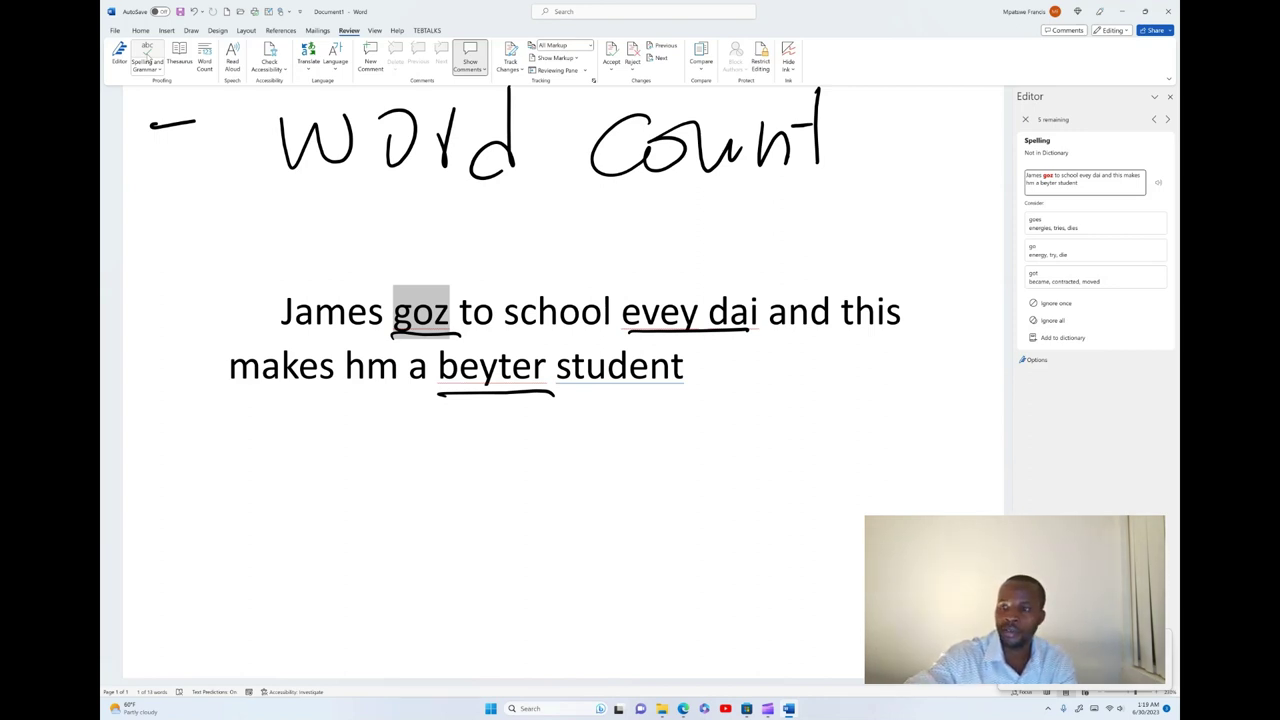
{"action": "mouse_move", "coordinate": [890, 256]}
{"action": "left_mouse_down"}
{"action": "mouse_move", "coordinate": [1002, 220]}
{"action": "mouse_move", "coordinate": [992, 240]}
{"action": "left_mouse_up"}
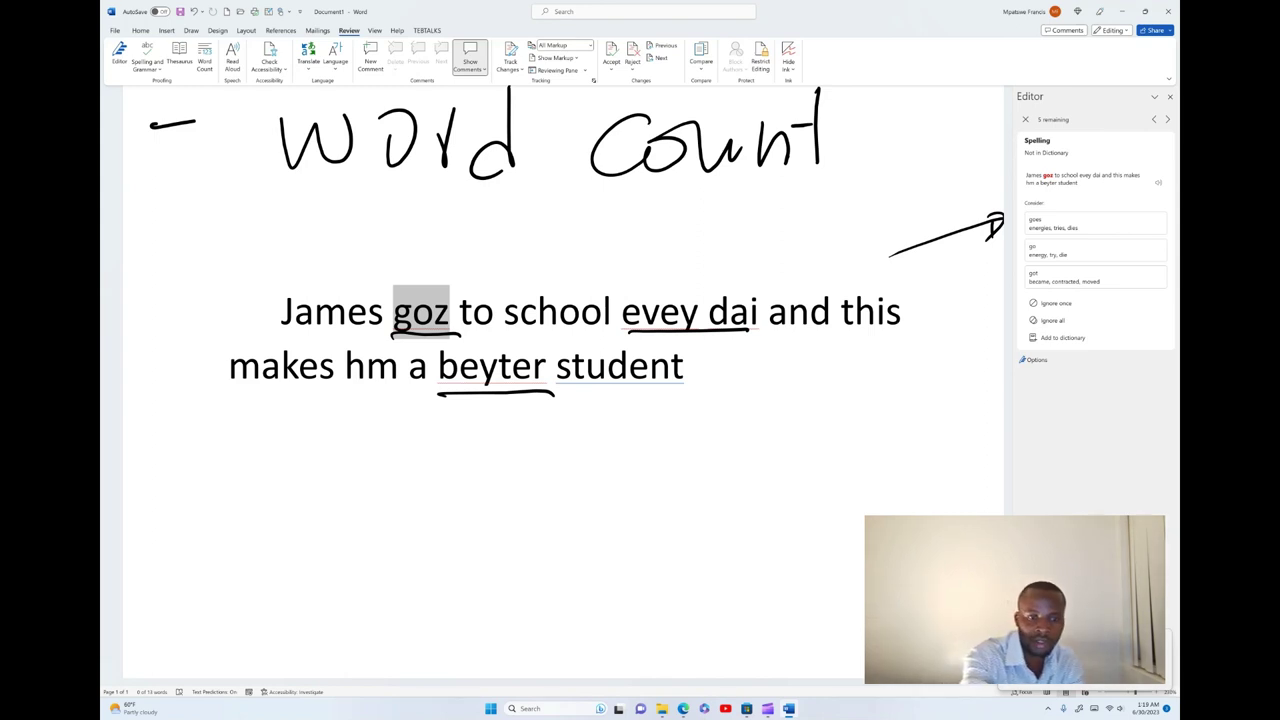
{"action": "mouse_move", "coordinate": [406, 265]}
{"action": "left_mouse_down"}
{"action": "mouse_move", "coordinate": [365, 328]}
{"action": "mouse_move", "coordinate": [400, 262]}
{"action": "left_mouse_up"}
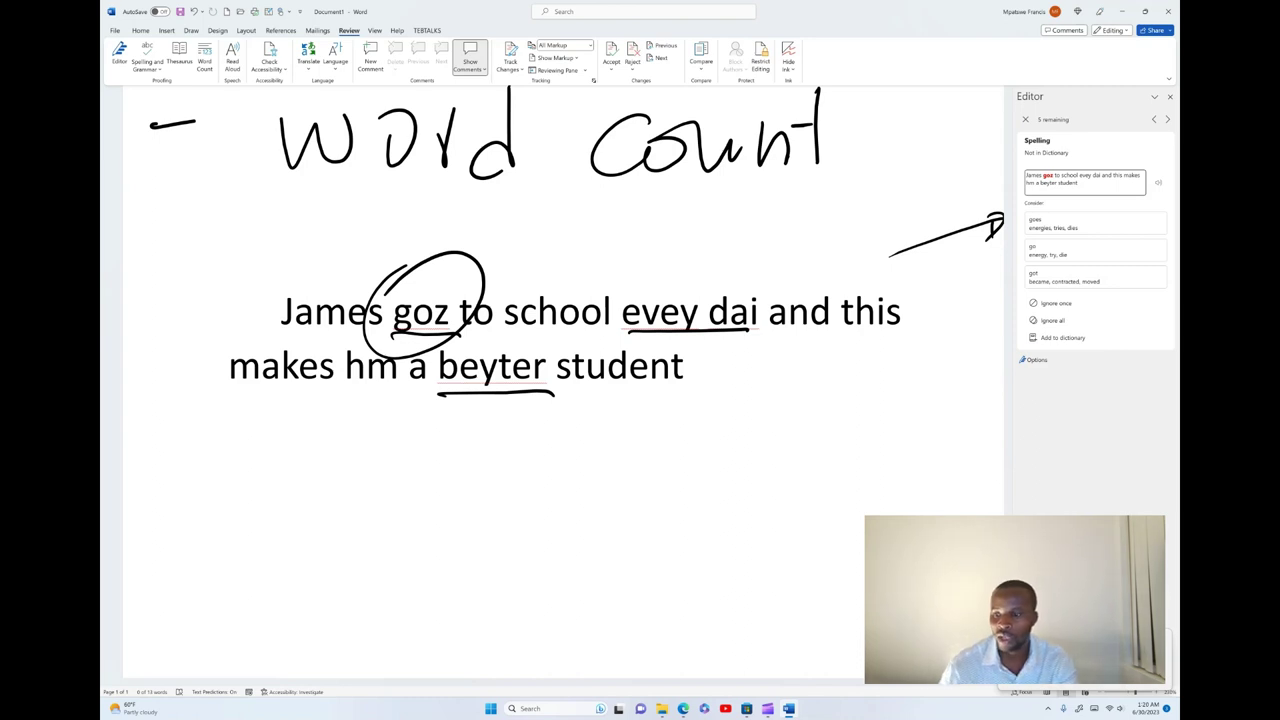
Accept Editor's suggestions 'goes', 'day', 'better' and 'every' for the misspelled words
{"action": "left_click", "coordinate": [1034, 223]}
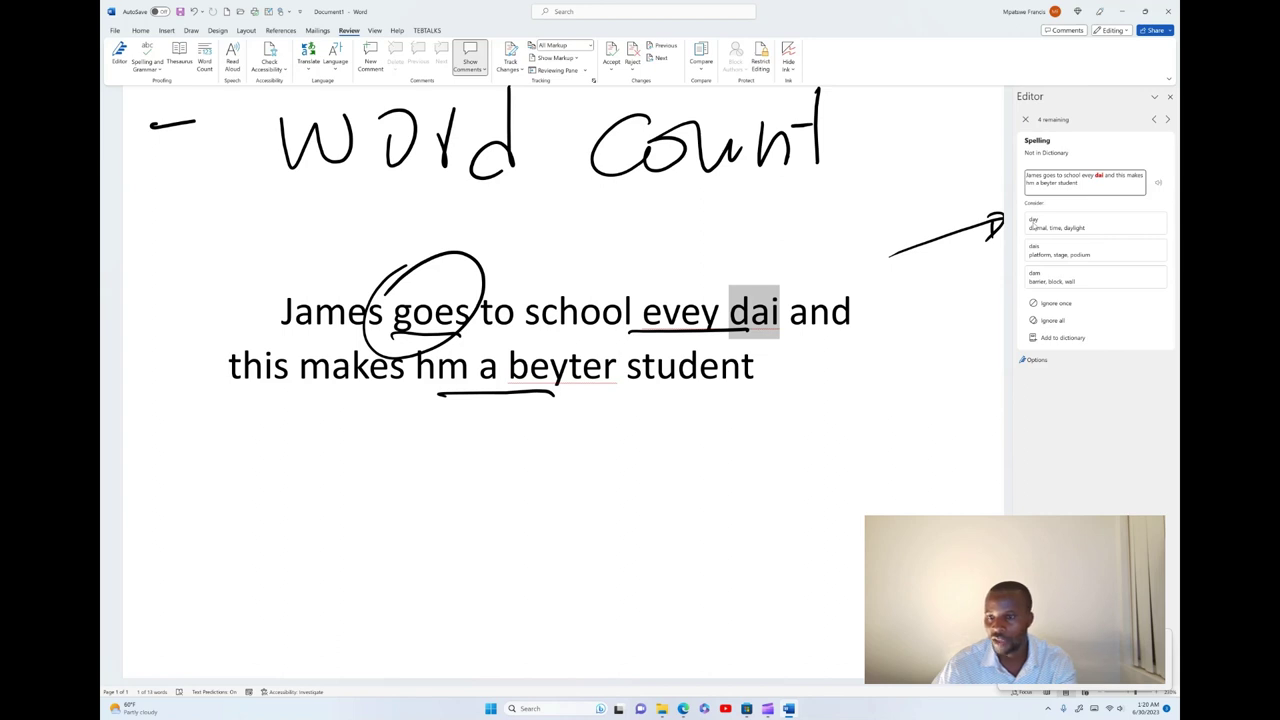
{"action": "left_click", "coordinate": [1034, 222]}
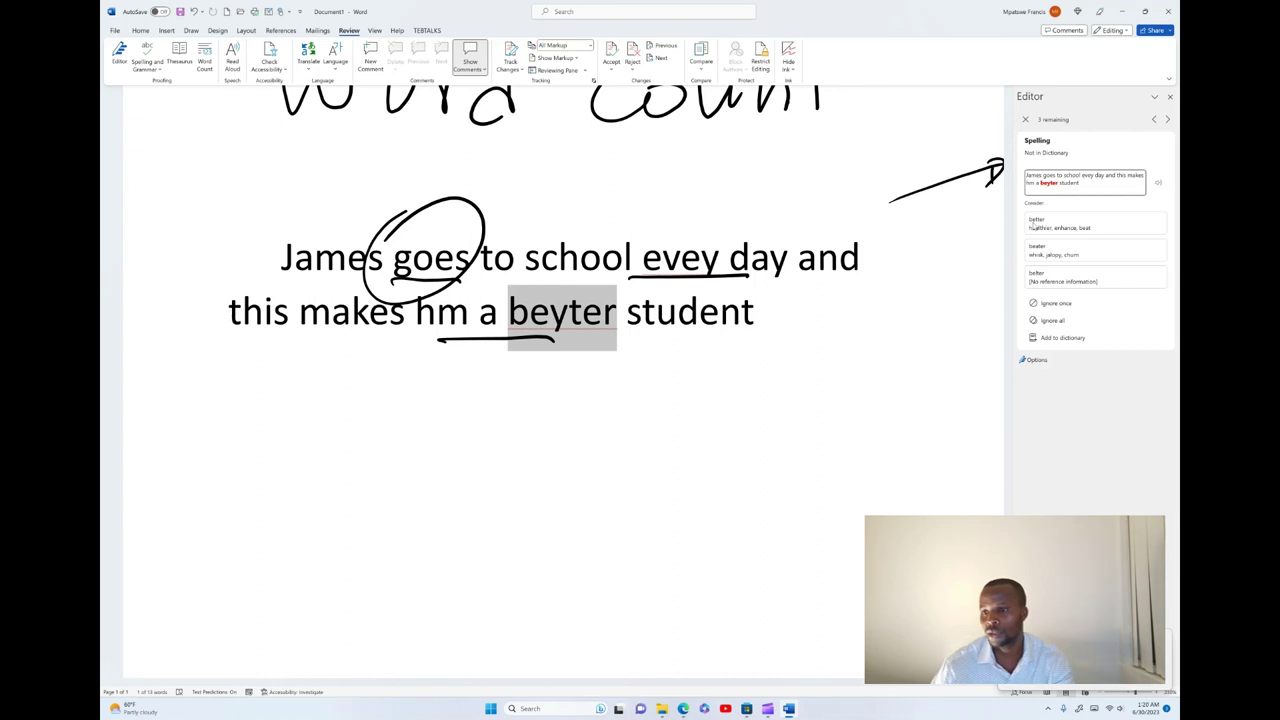
{"action": "left_click", "coordinate": [1036, 222]}
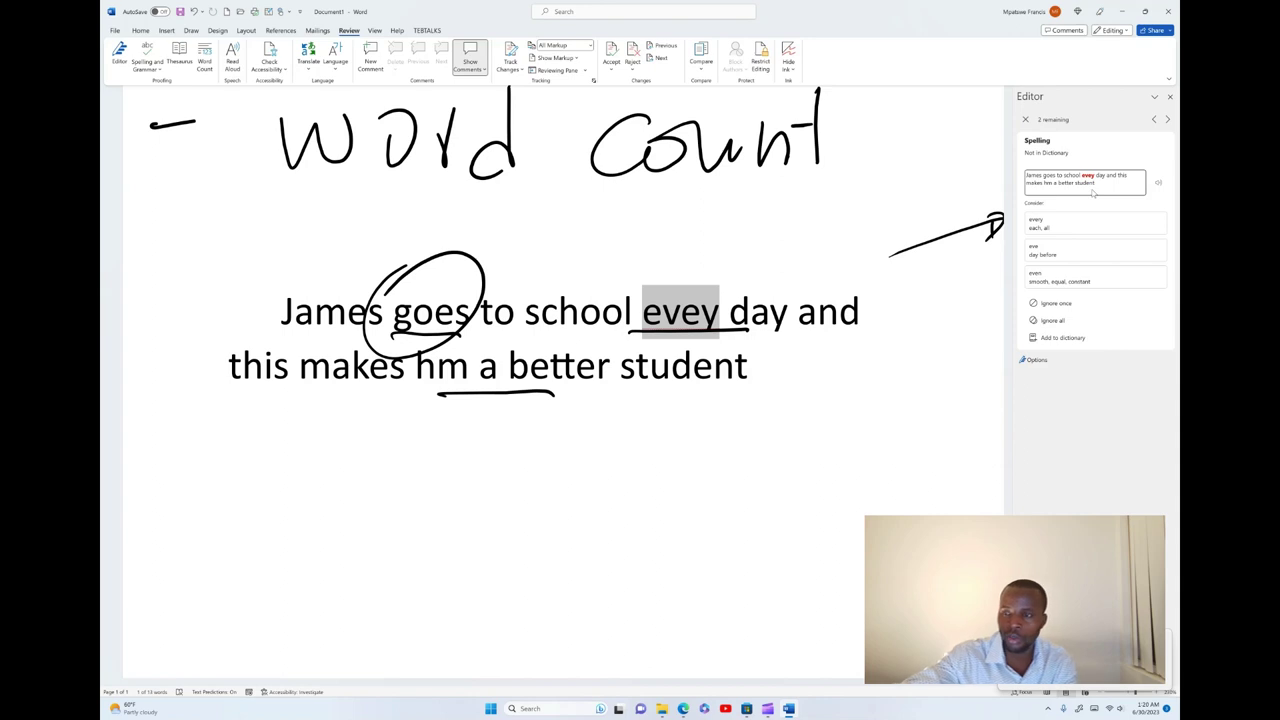
{"action": "left_click", "coordinate": [1044, 224]}
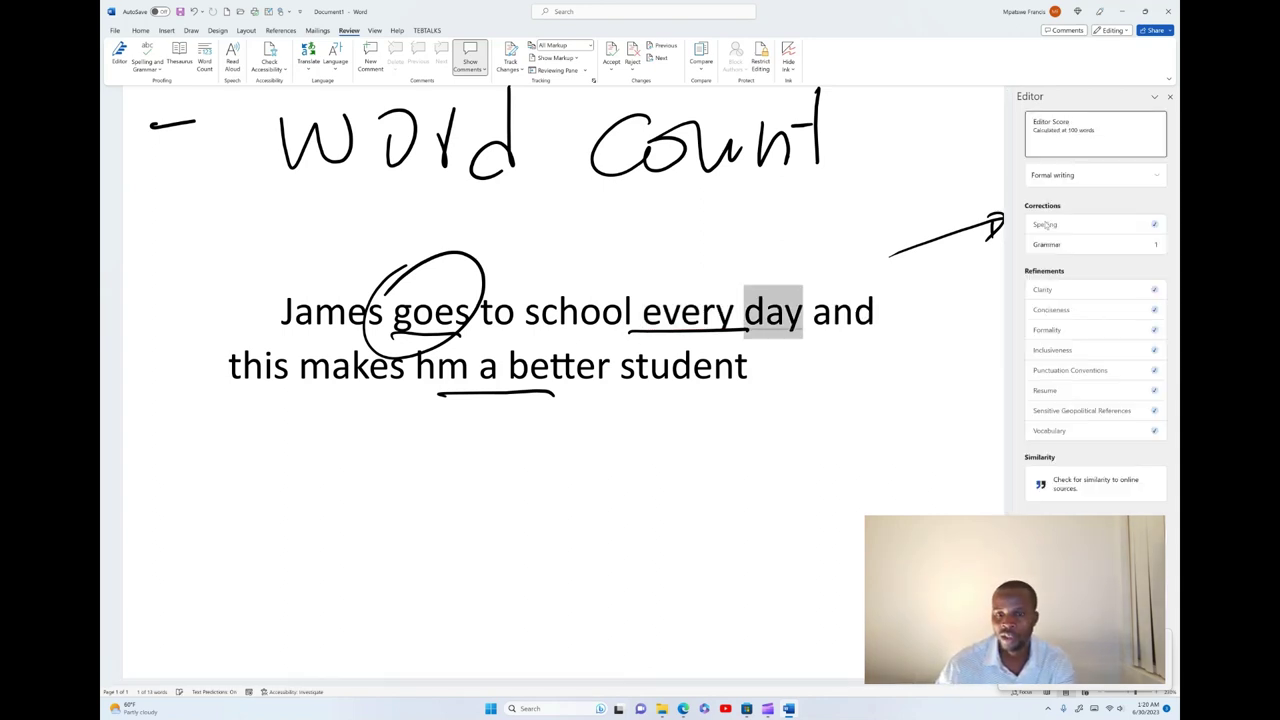